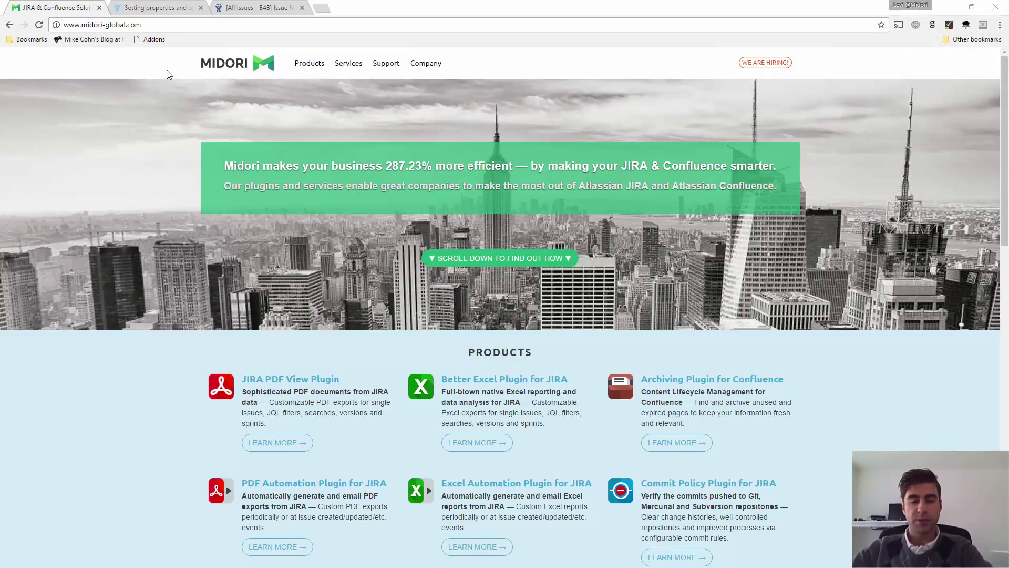
Scroll the Midori homepage down and back up to view the Products section
scroll(363, 194, "down", 1)
scroll(363, 195, "up", 1)
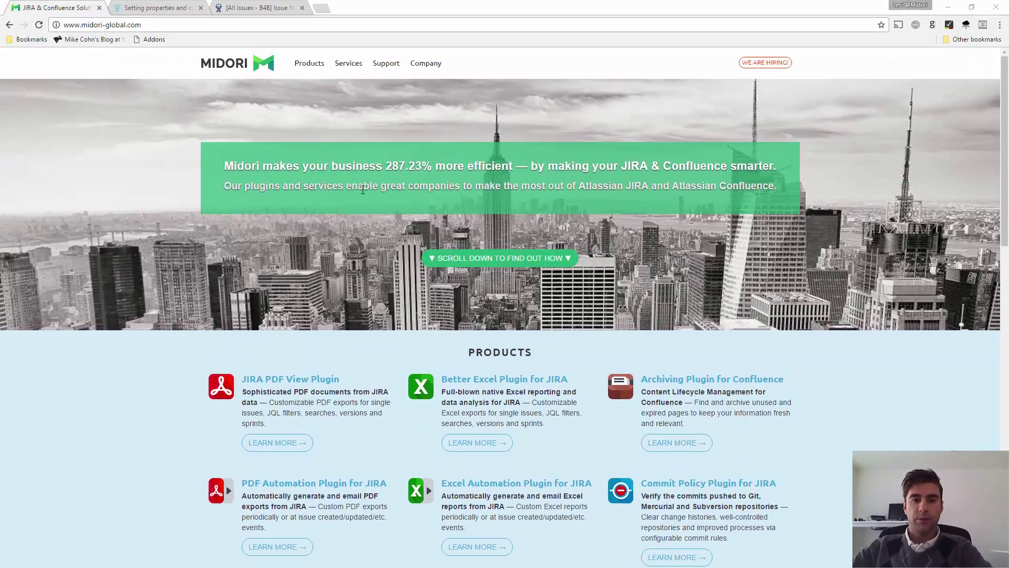
Go to the Better Excel Plugin for JIRA user manual's Recipes page
left_click(501, 380)
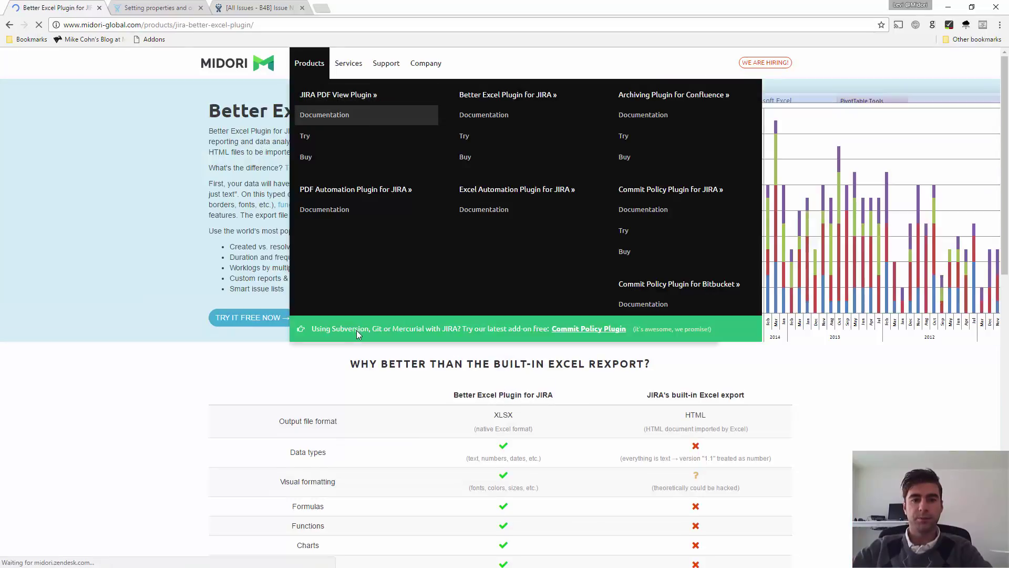
left_click(339, 319)
scroll(295, 344, "down", 1)
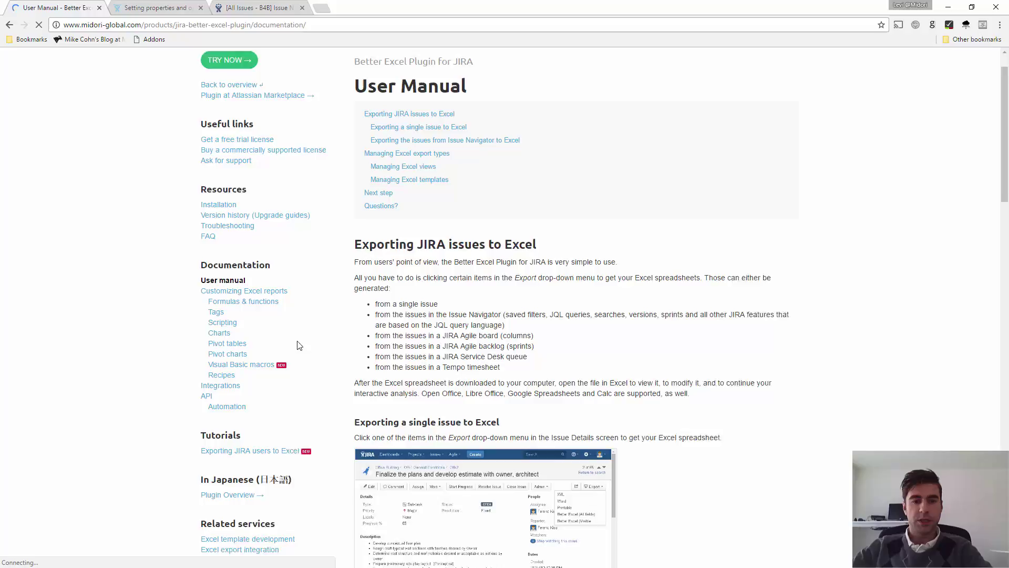
left_click(221, 364)
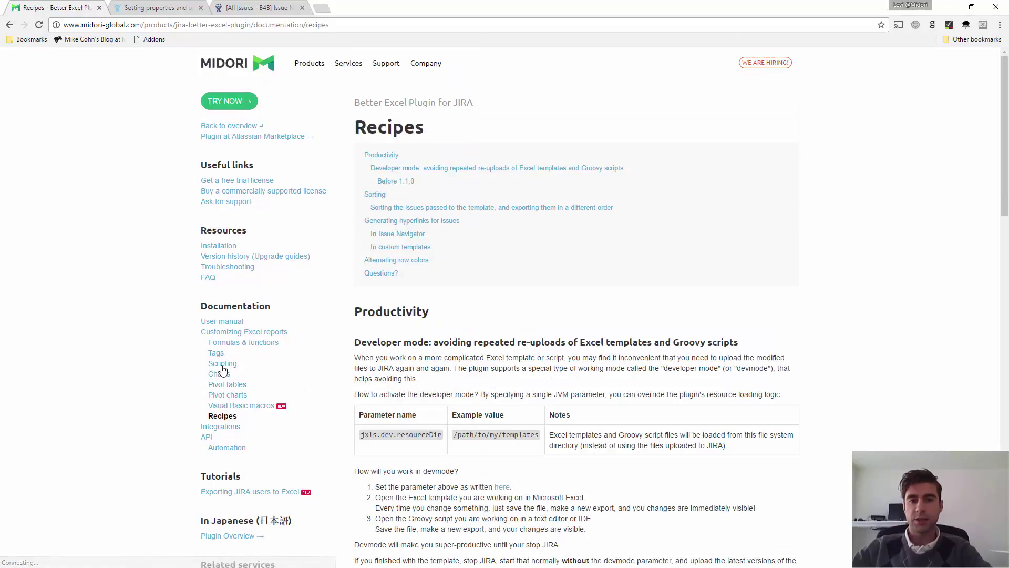
Jump to the Developer mode section and highlight the jxls.dev.resourceDir parameter
left_click(400, 167)
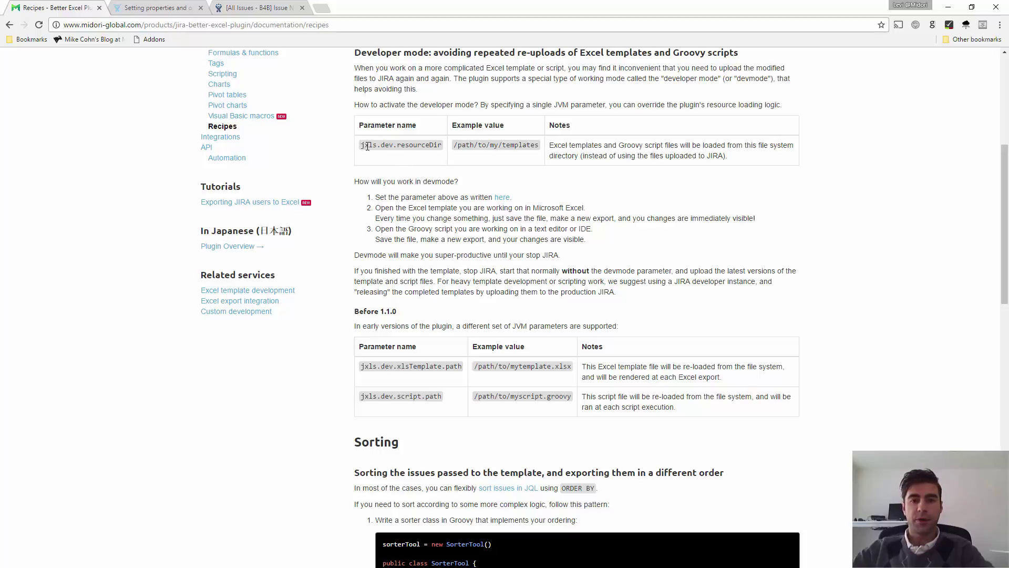
left_click_drag(361, 144, 539, 146)
left_click(525, 147)
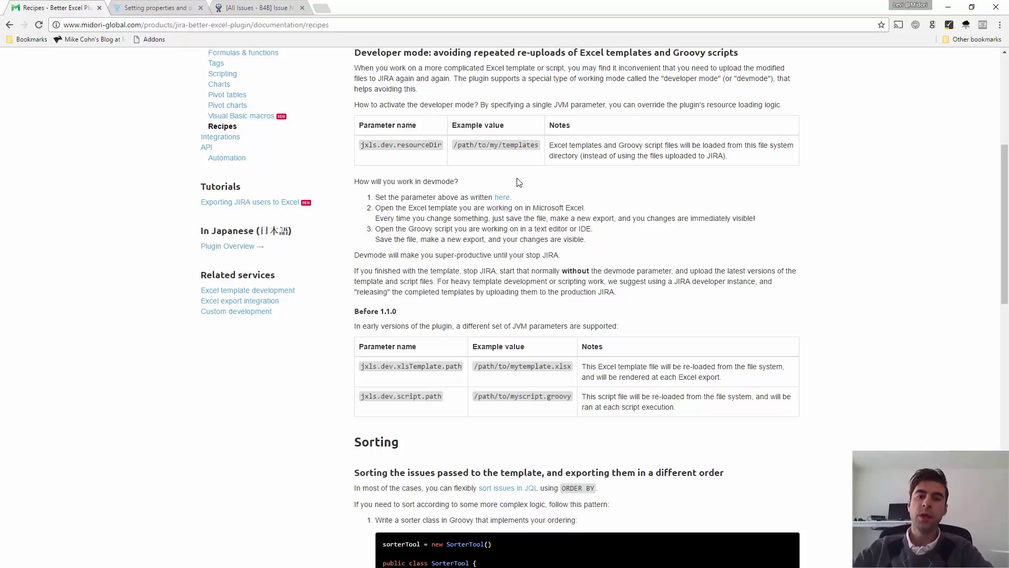
scroll(498, 199, "down", 1)
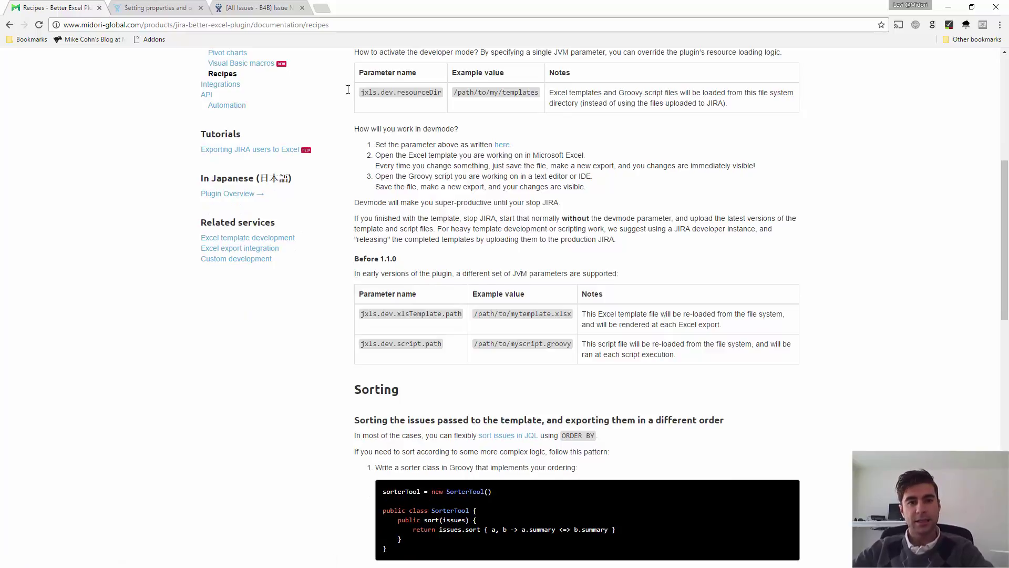
Scroll the JIRA startup-properties page to the Windows registry section, with Registry Editor beside it
left_click(155, 10)
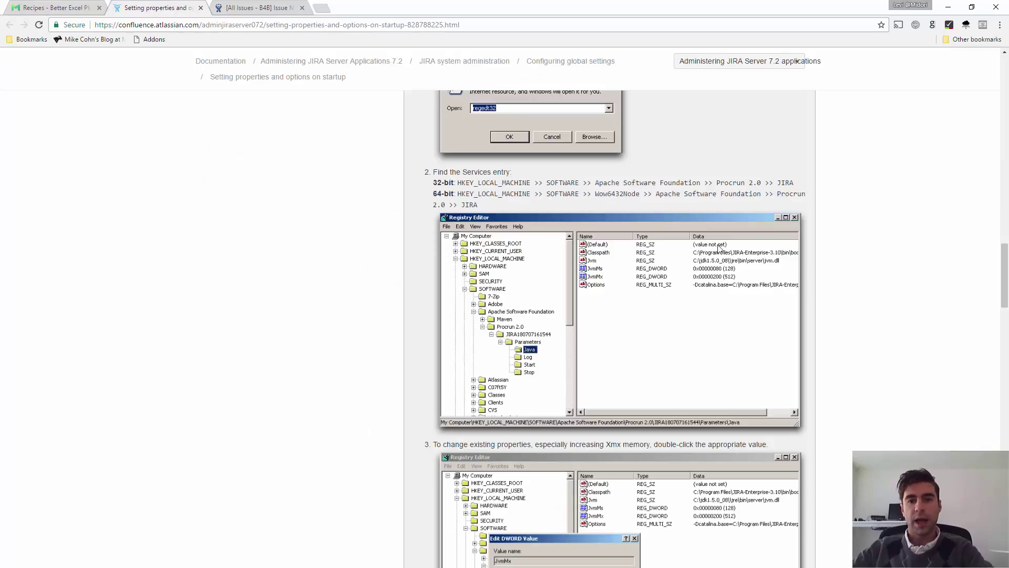
scroll(708, 232, "up", 20)
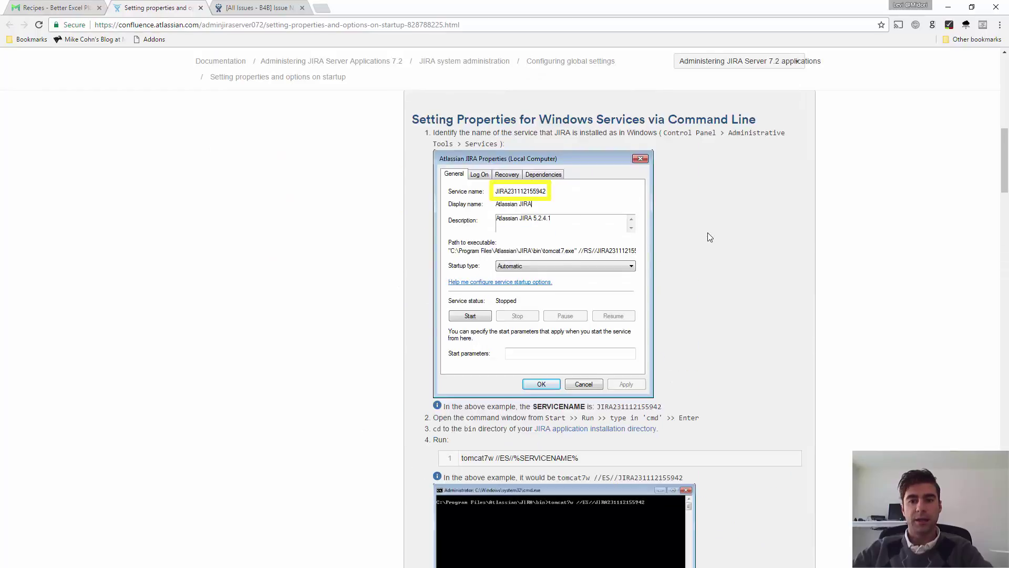
scroll(570, 230, "down", 6)
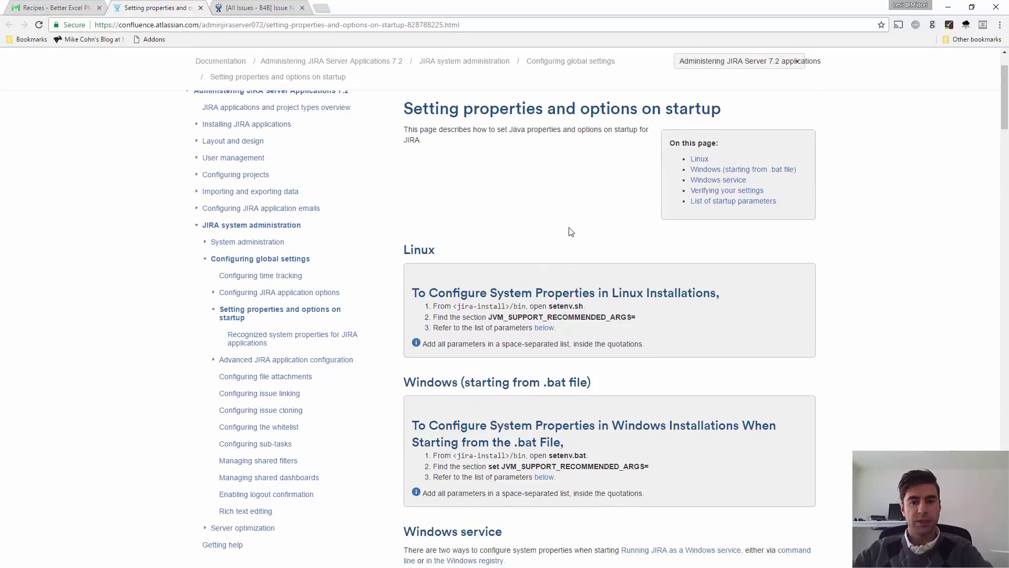
scroll(578, 227, "down", 5)
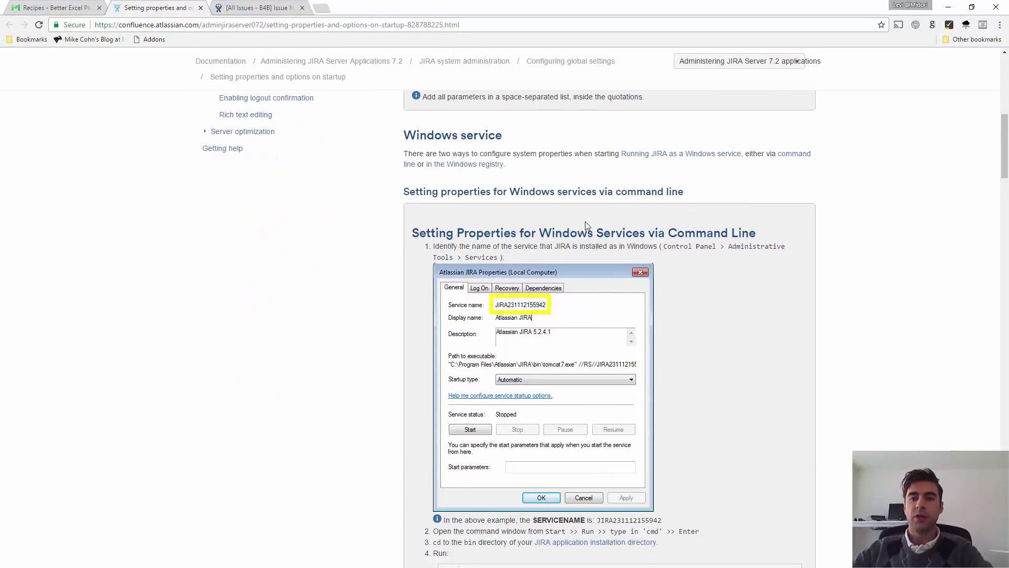
scroll(576, 188, "down", 13)
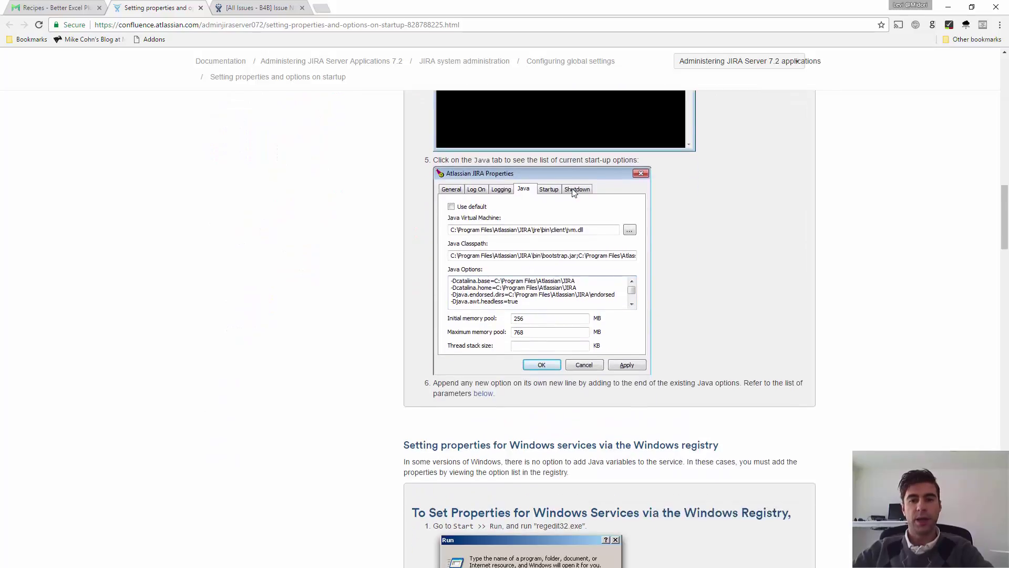
scroll(577, 198, "down", 2)
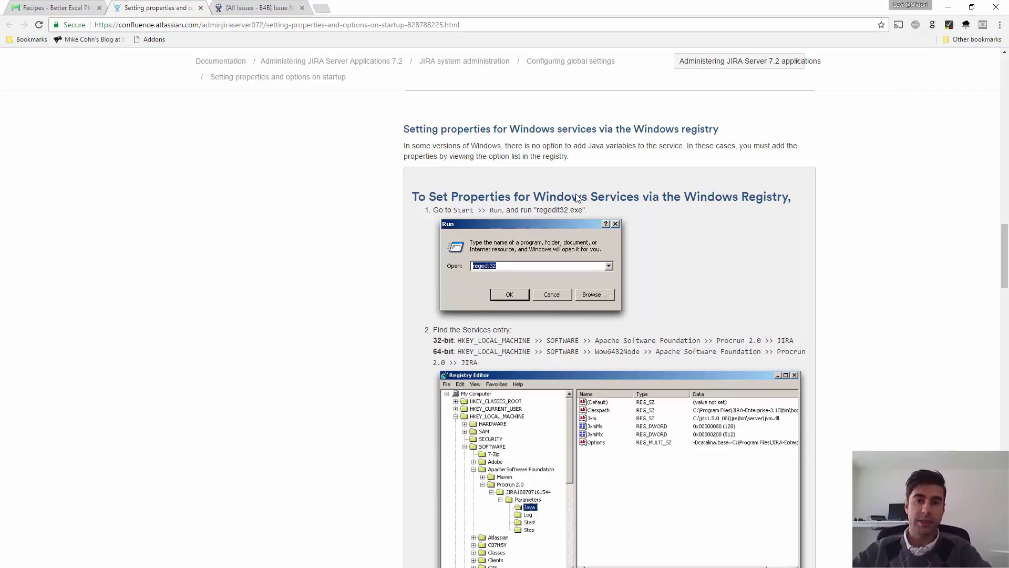
scroll(601, 240, "down", 1)
scroll(602, 241, "down", 3)
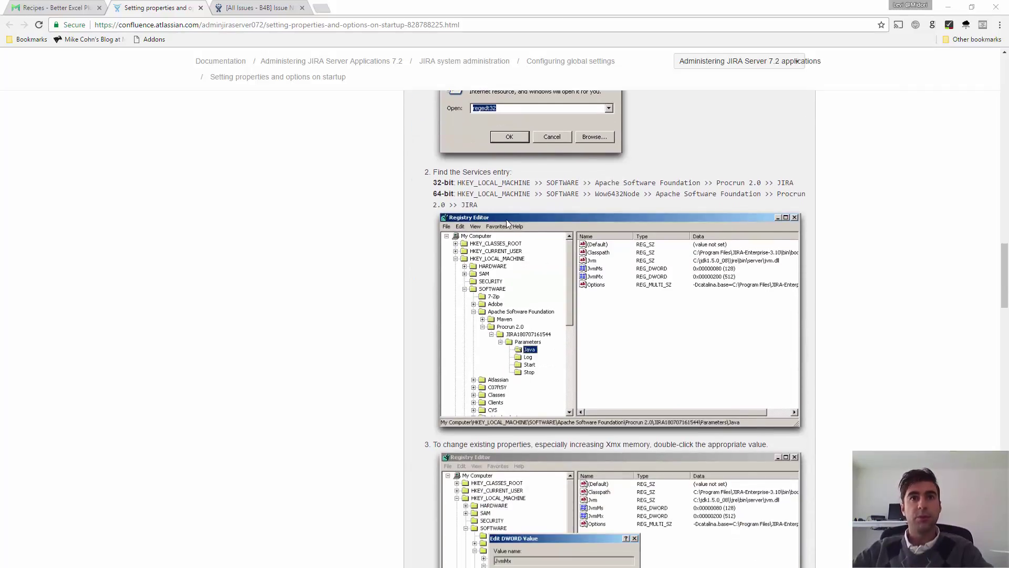
left_click_drag(509, 244, 500, 259)
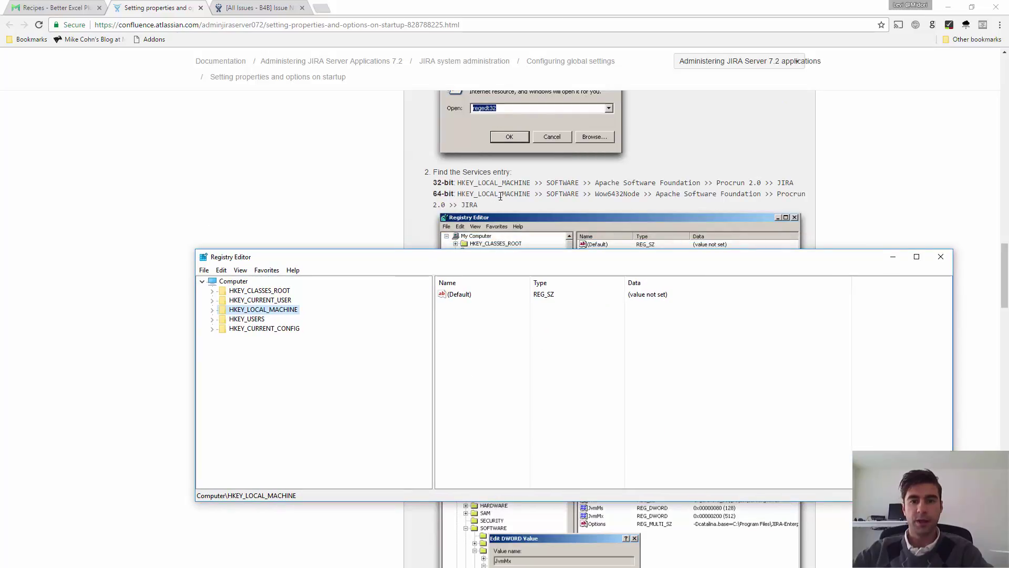
Expand HKEY_LOCAL_MACHINE > SOFTWARE > WOW6432Node > Apache Software Foundation > Procrun 2.0 > JIRA service > Parameters > Java
left_click(212, 311)
left_click(227, 357)
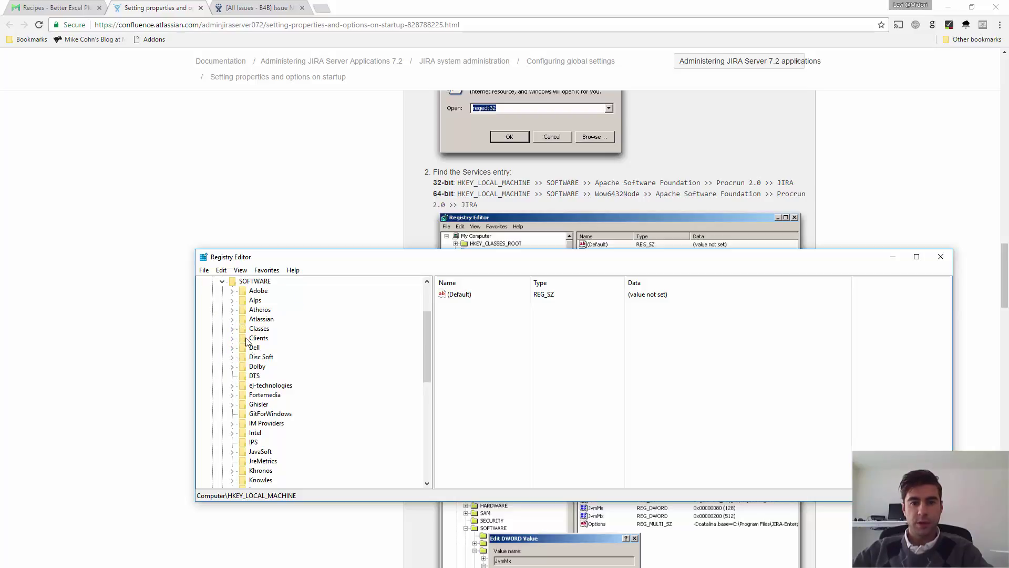
scroll(246, 340, "down", 10)
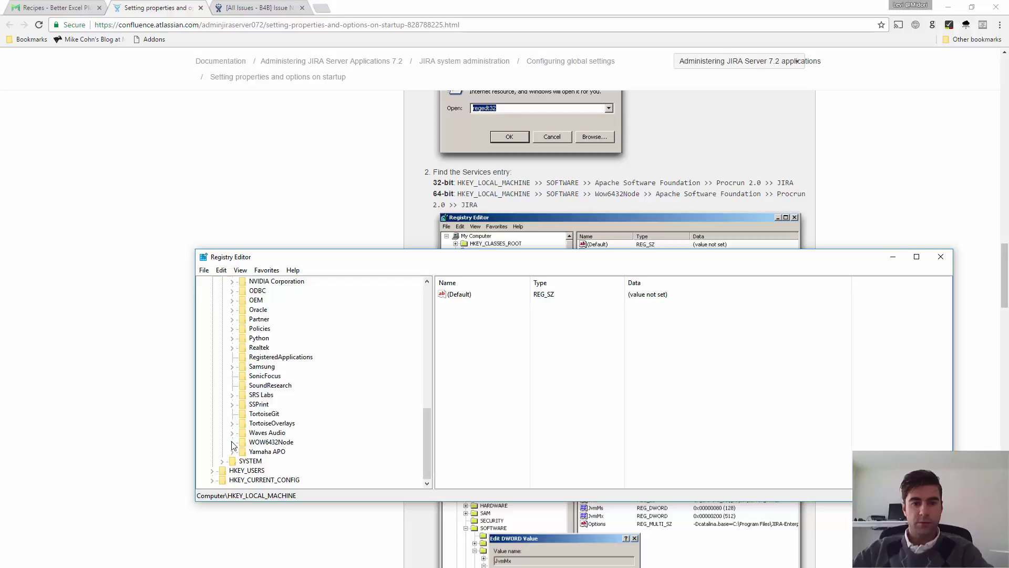
left_click(231, 442)
left_click(243, 301)
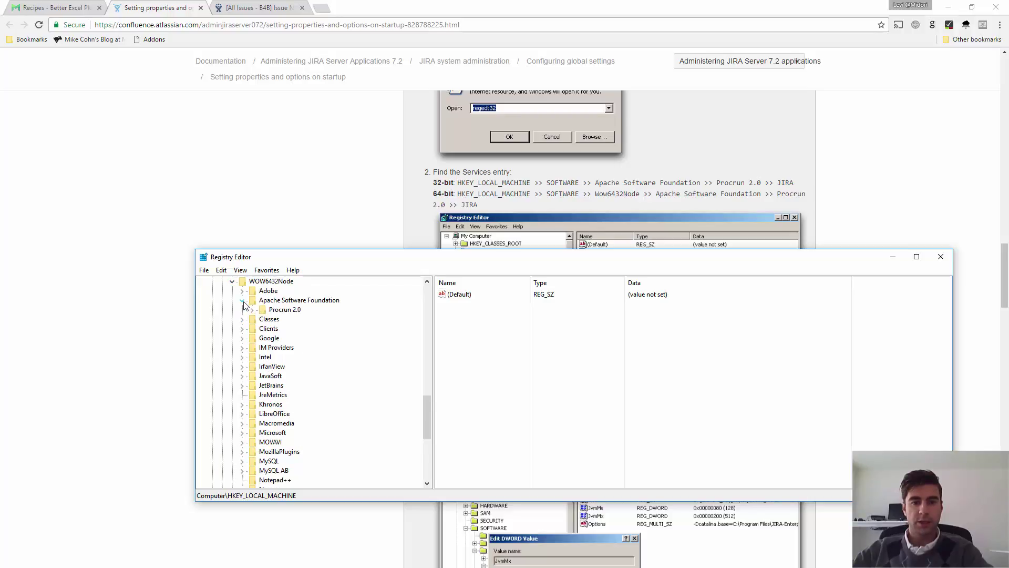
left_click(252, 310)
left_click(262, 347)
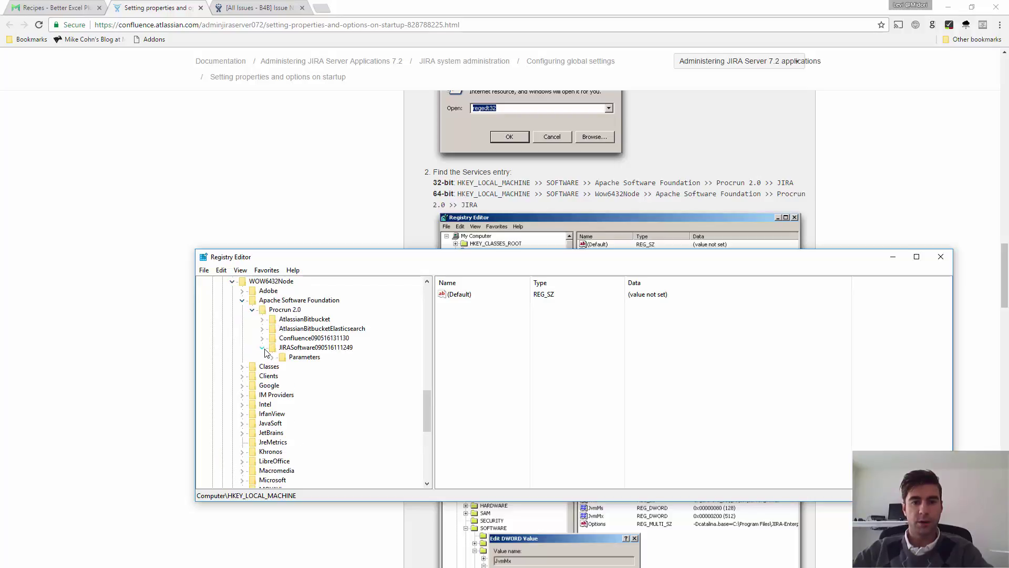
left_click(273, 357)
left_click(306, 367)
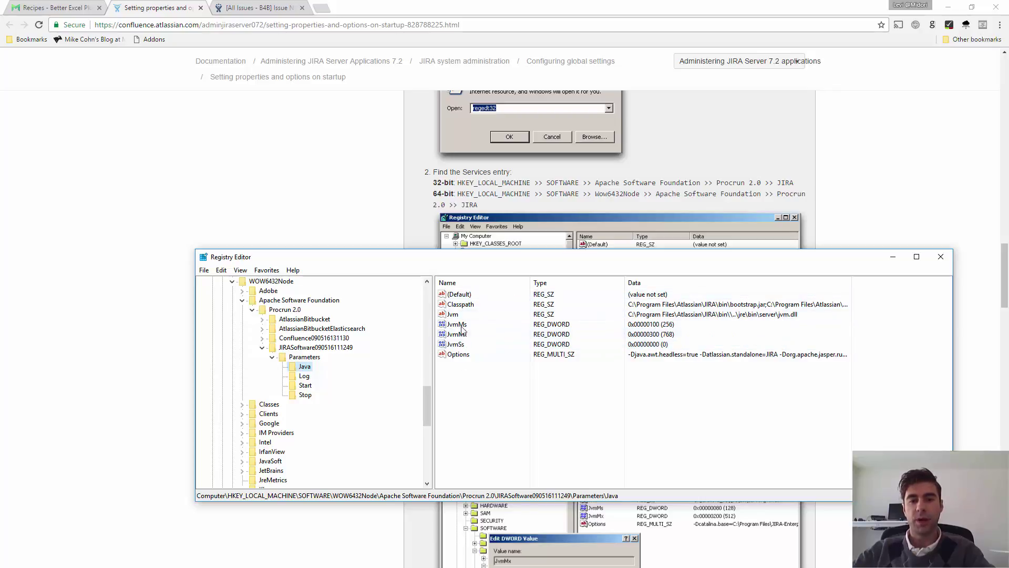
Open the Options multi-string value for editing in Registry Editor
double_click(462, 354)
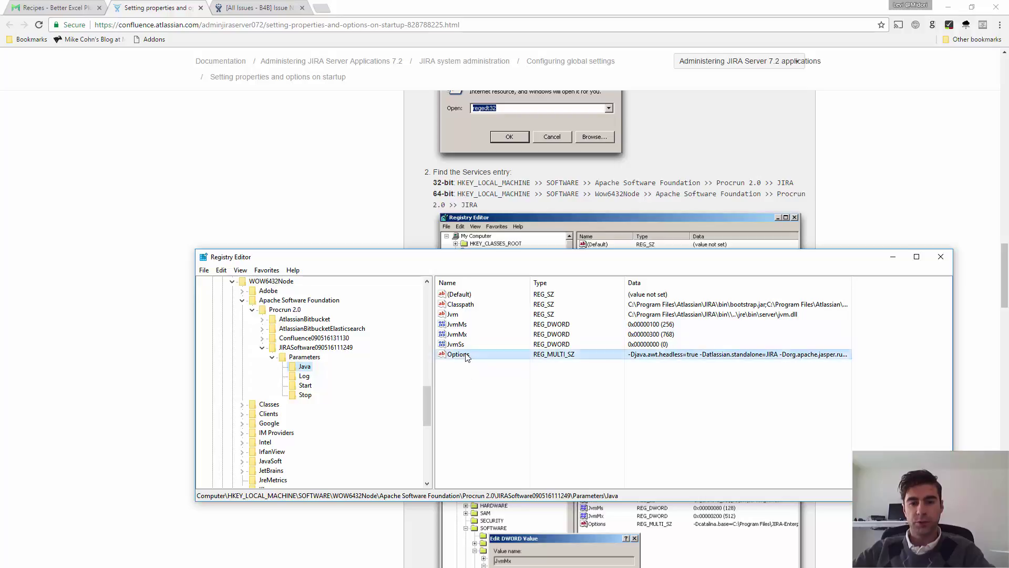
left_click_drag(355, 306, 356, 284)
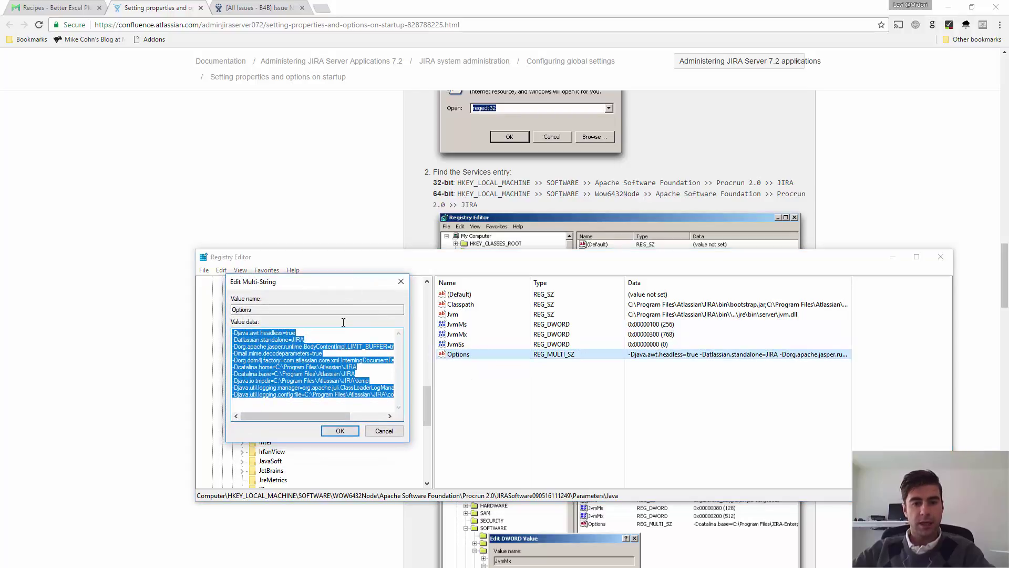
left_click(272, 408)
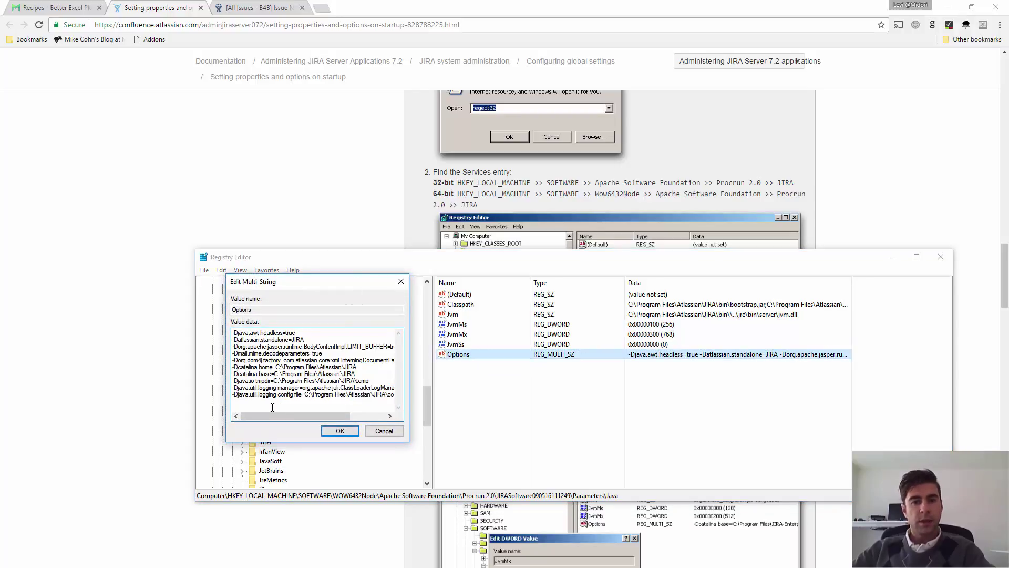
Copy jxls.dev.resourceDir from the Recipes page and add a -Djxls.dev.resourceDir= line to Options
left_click(76, 8)
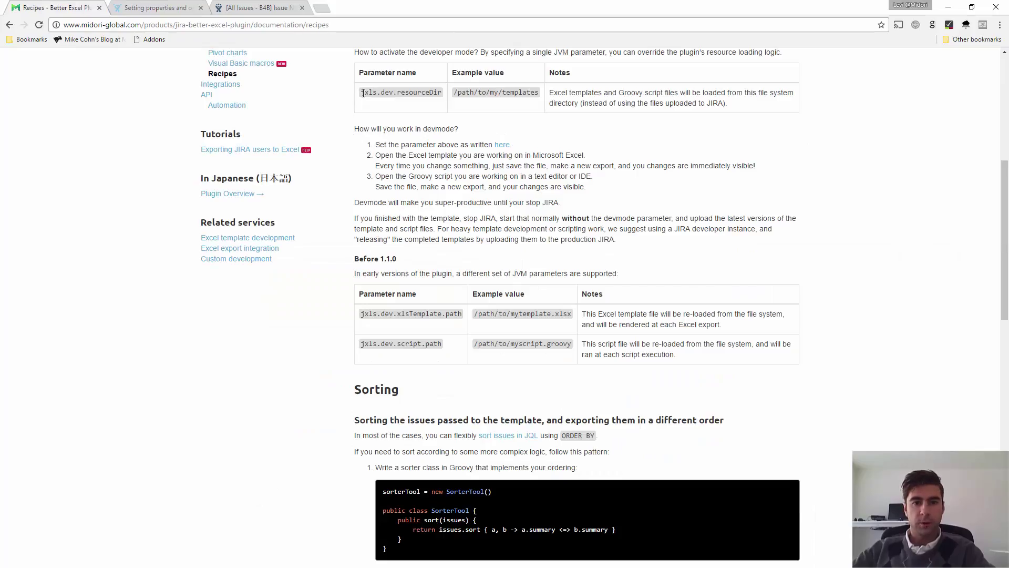
left_click_drag(361, 93, 441, 93)
key("ctrl+c")
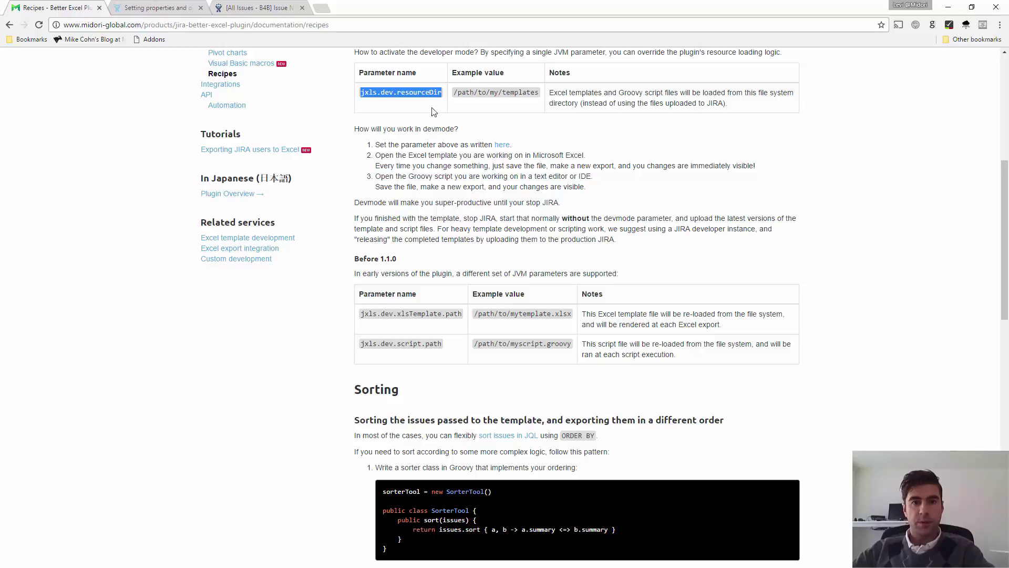
key("alt+Tab")
type("-D")
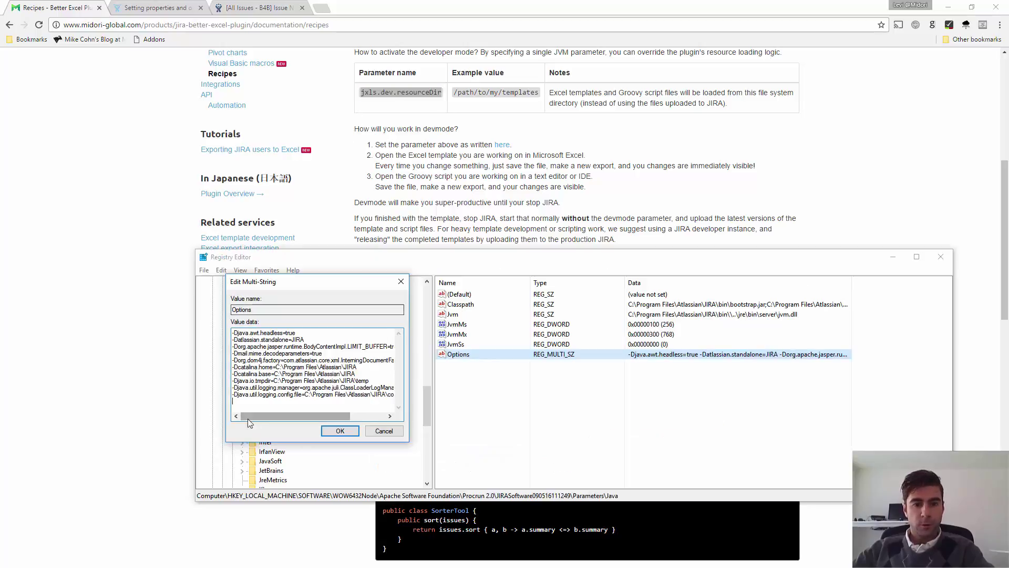
key("ctrl+v")
type("=")
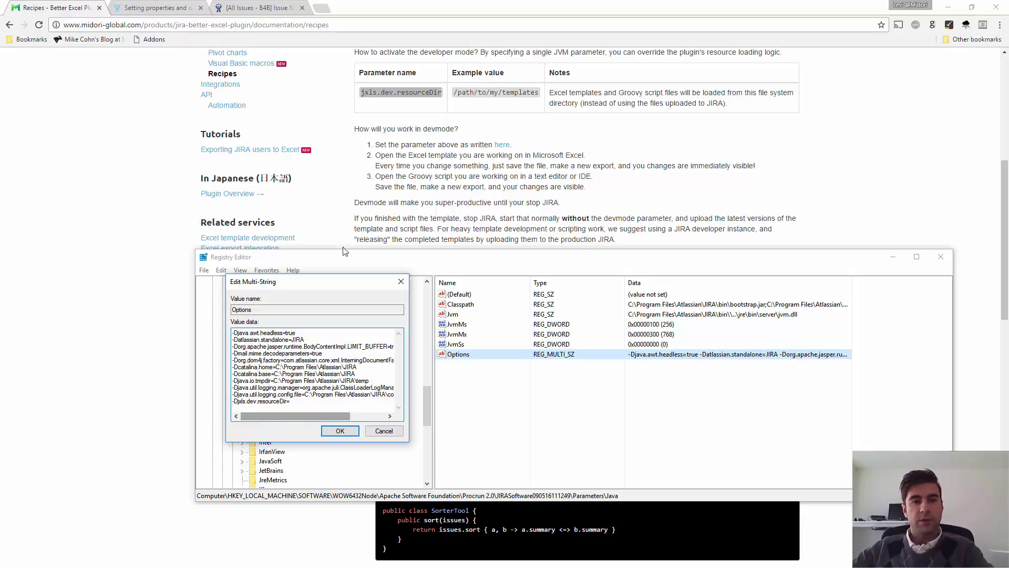
key("alt+Tab")
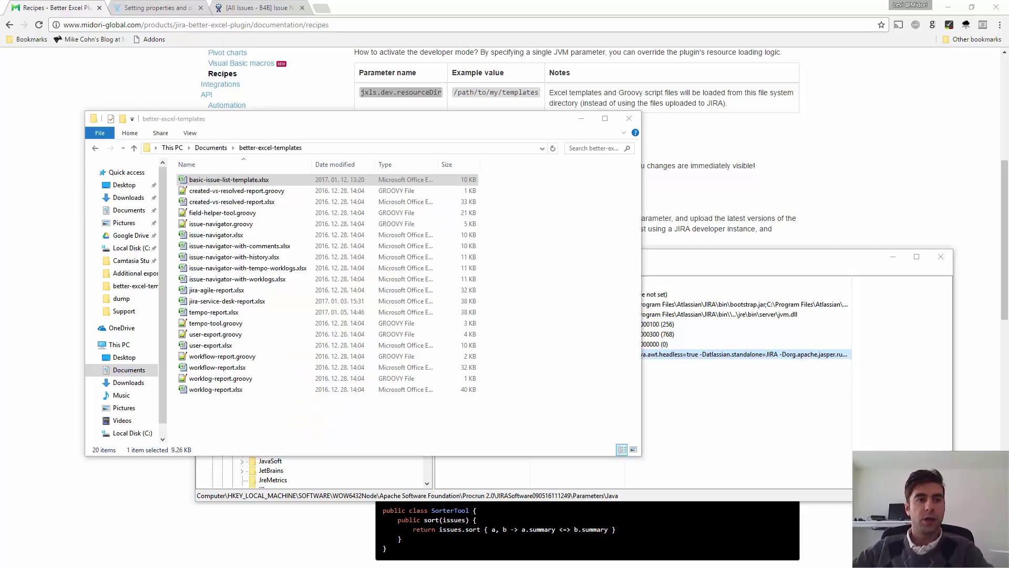
Paste the better-excel-templates folder path after -Djxls.dev.resourceDir= and save the Options value
left_click(337, 148)
key("ctrl+c")
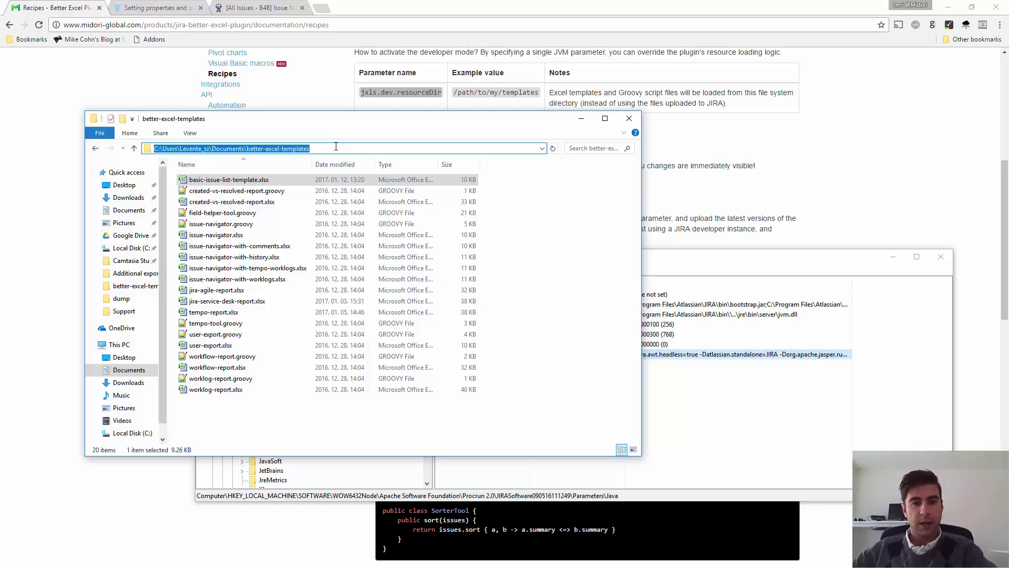
left_click(687, 387)
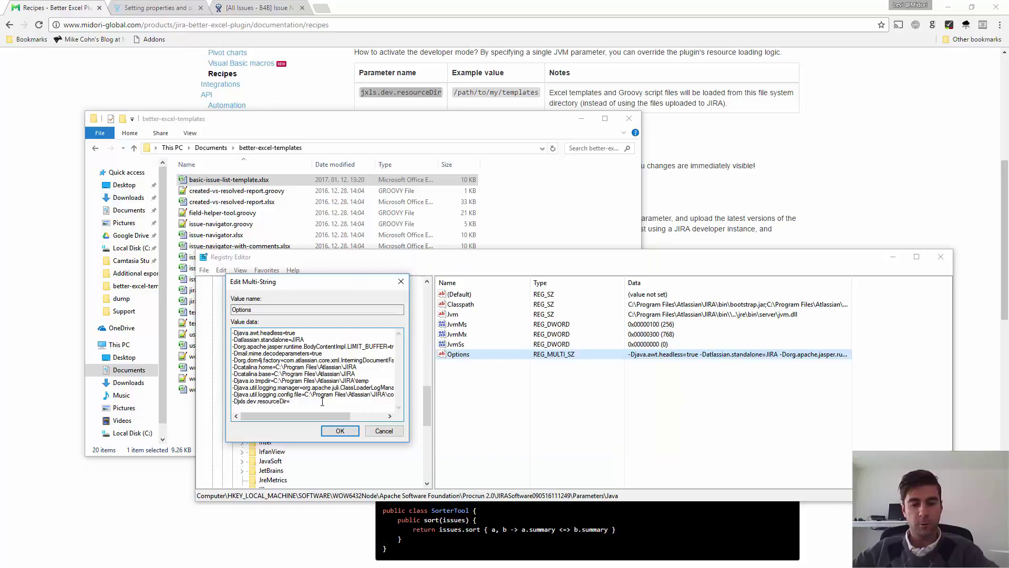
key("ctrl+v")
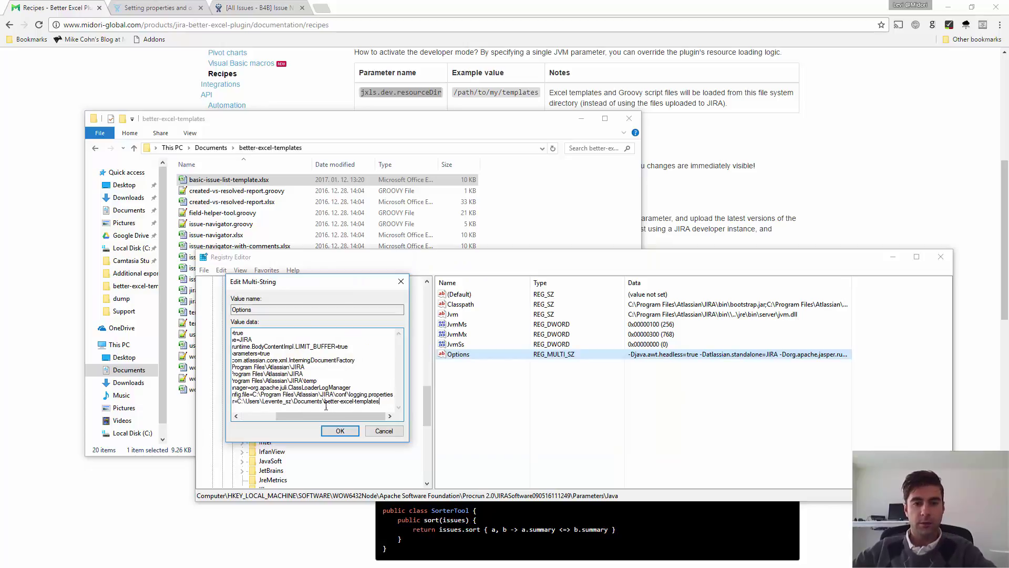
left_click(342, 431)
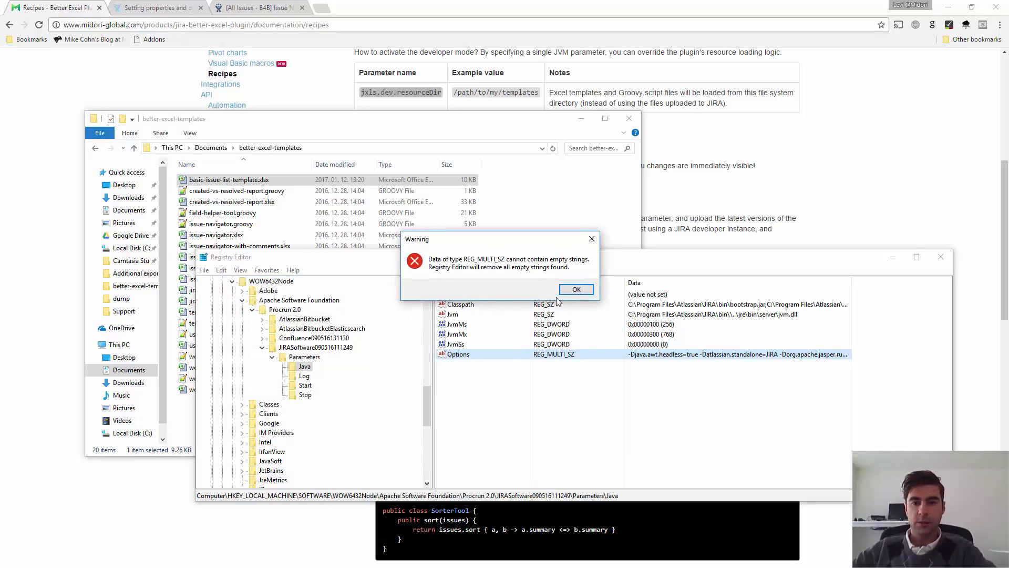
left_click(577, 290)
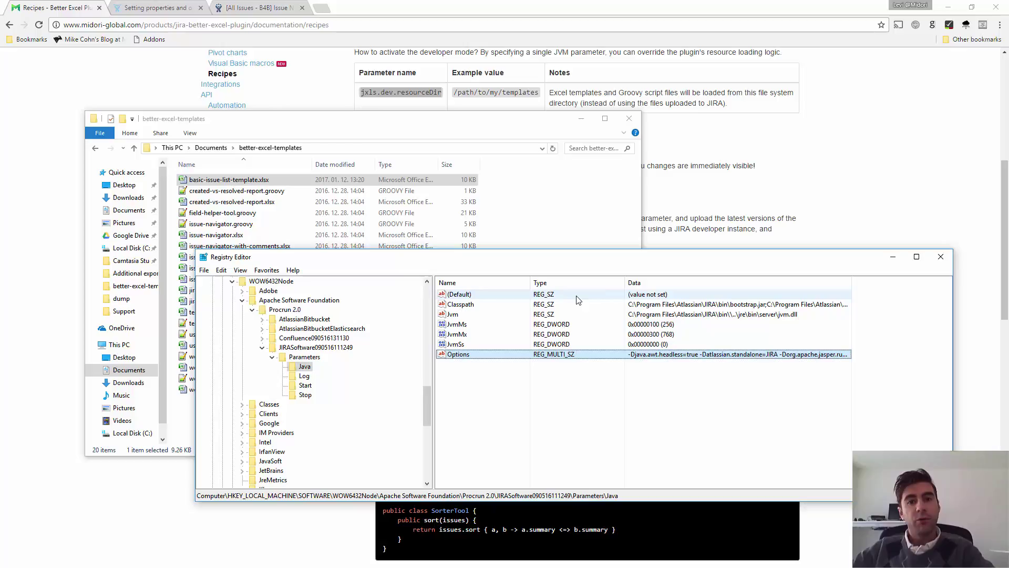
left_click(58, 10)
Return to the Jira All Issues list, then open basic-issue-list-template.xlsx in Excel
left_click(245, 9)
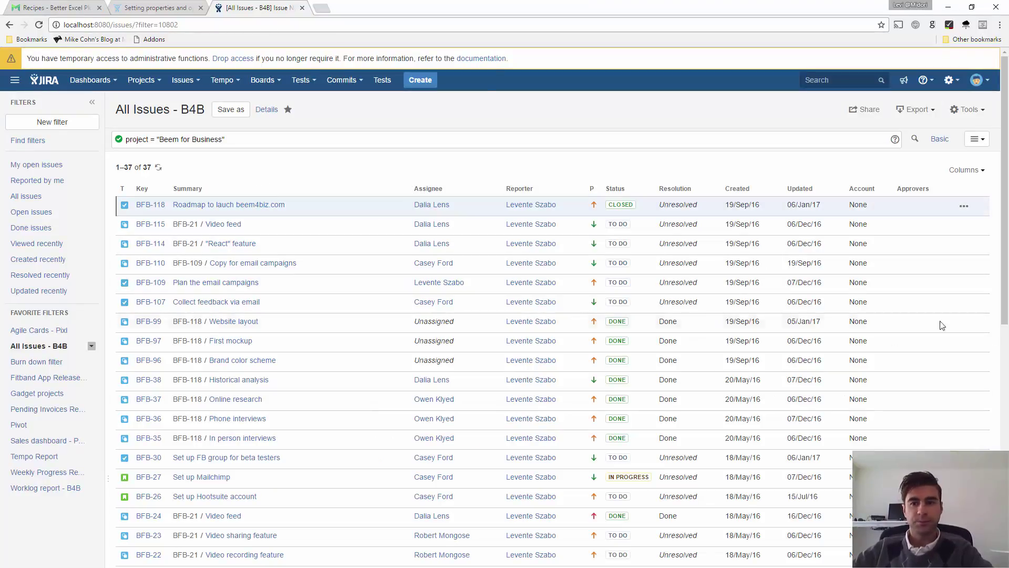
key("alt+Tab")
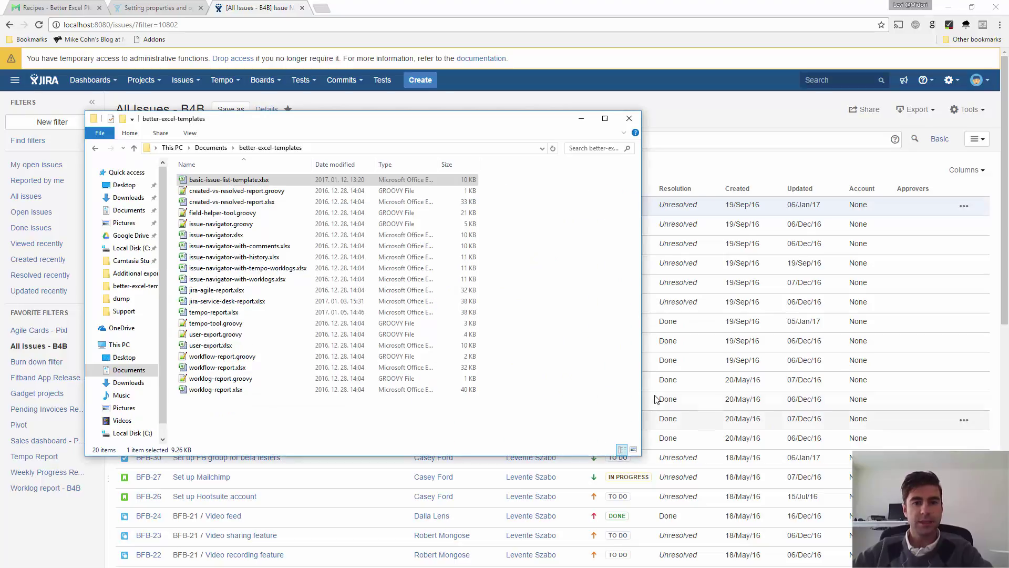
double_click(237, 181)
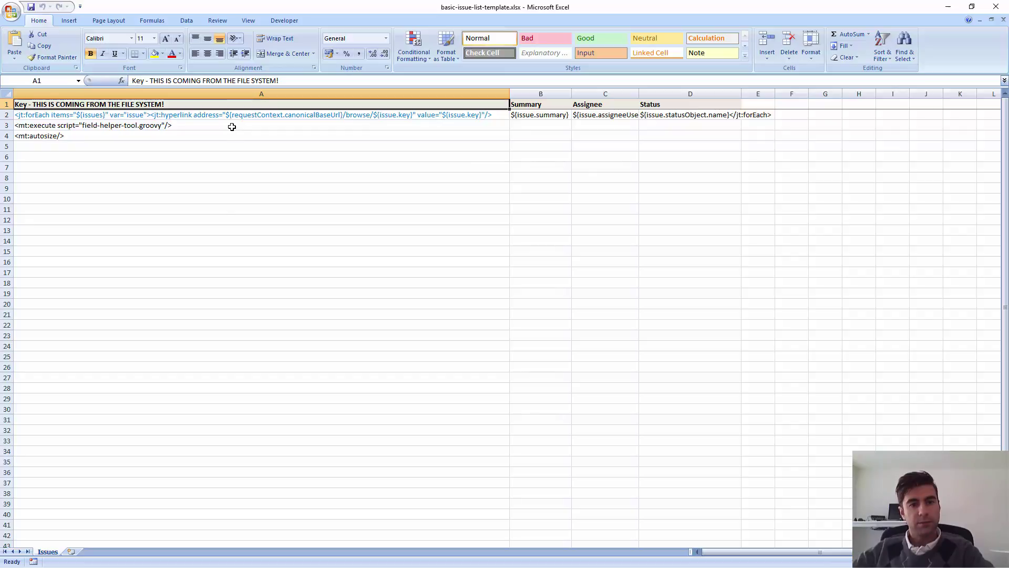
Copy the A1 header 'Key - THIS IS COMING FROM THE FILE SYSTEM!' and return to Jira
double_click(169, 105)
left_click_drag(33, 104, 164, 104)
left_click(176, 147)
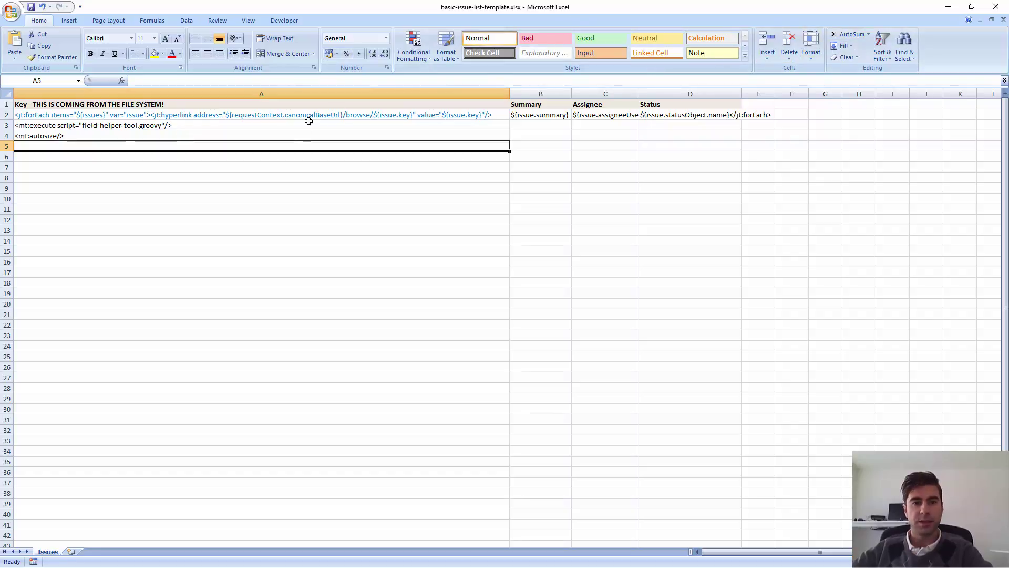
left_click(219, 105)
key("ctrl+c")
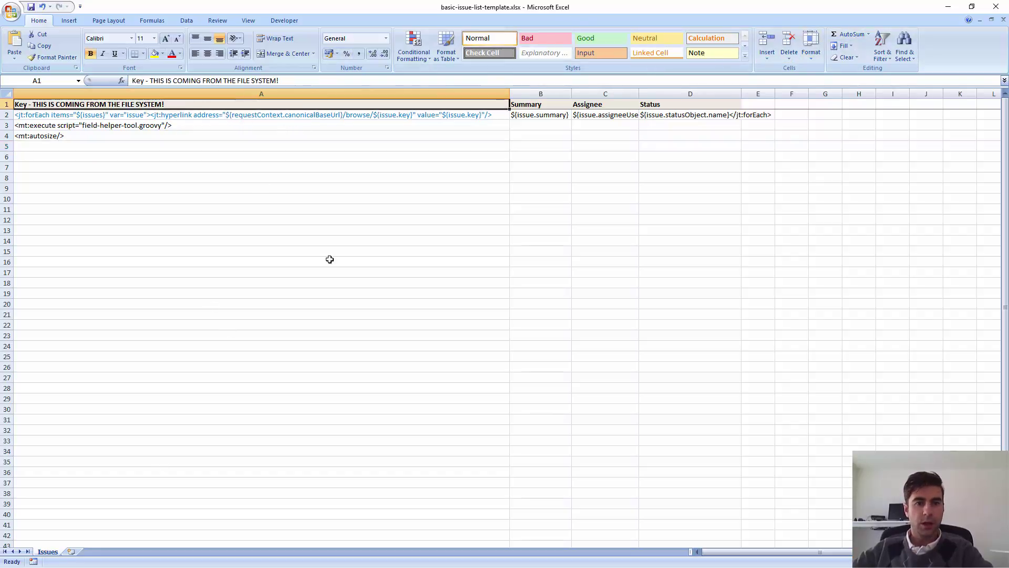
key("alt+Tab")
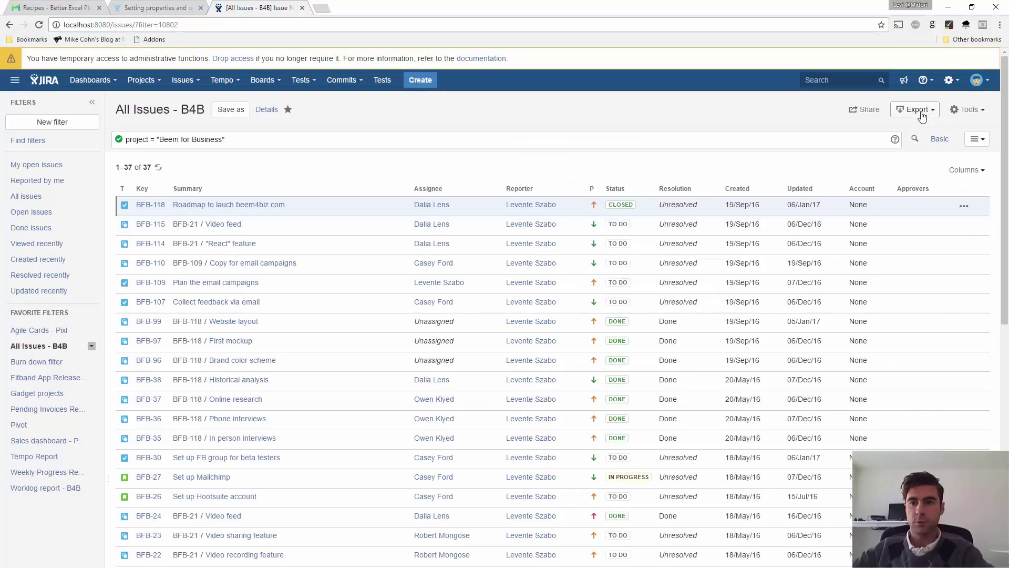
Export the All Issues list as Basic Export (Excel), replacing the existing file
left_click(916, 110)
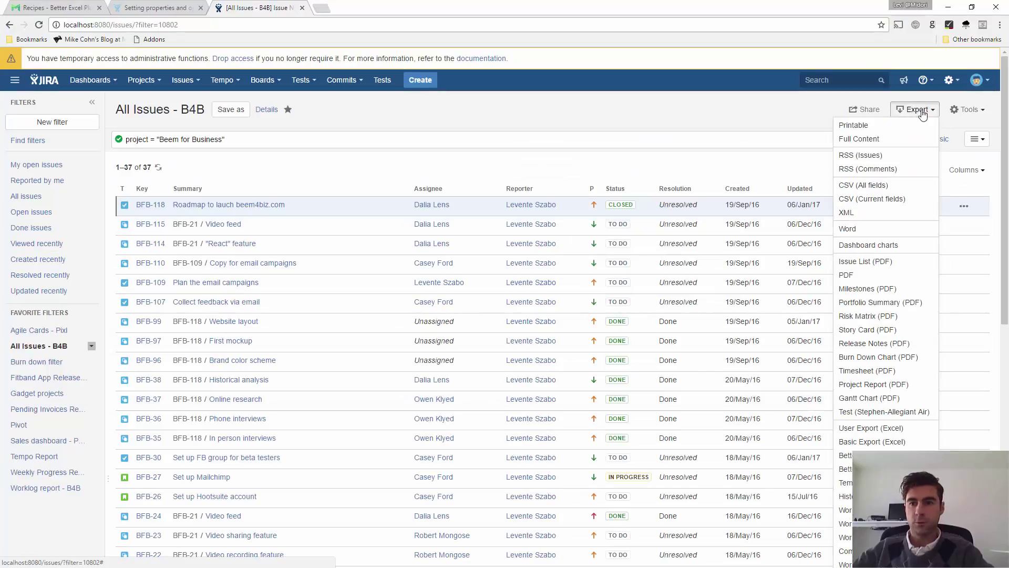
left_click(861, 442)
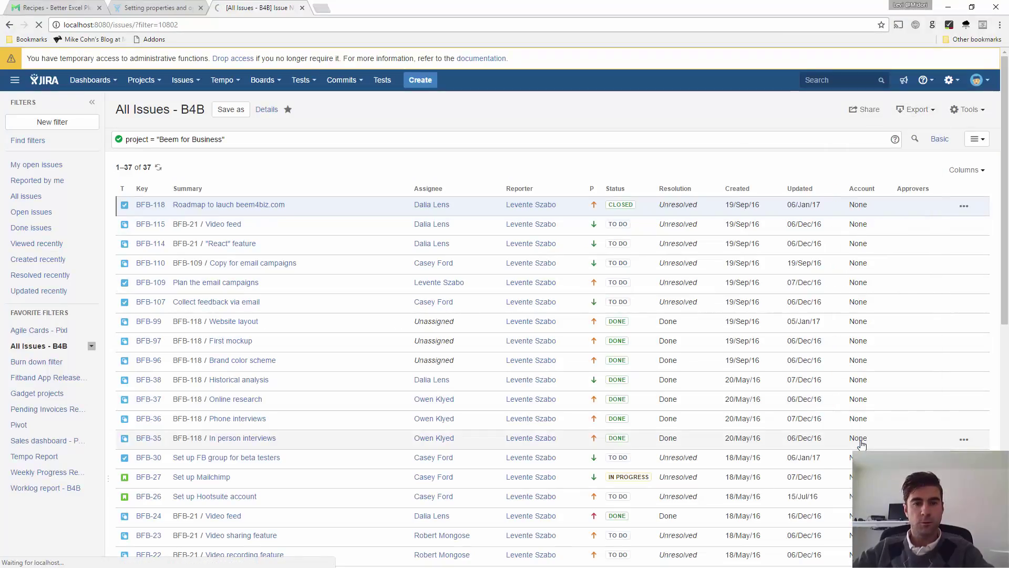
double_click(142, 113)
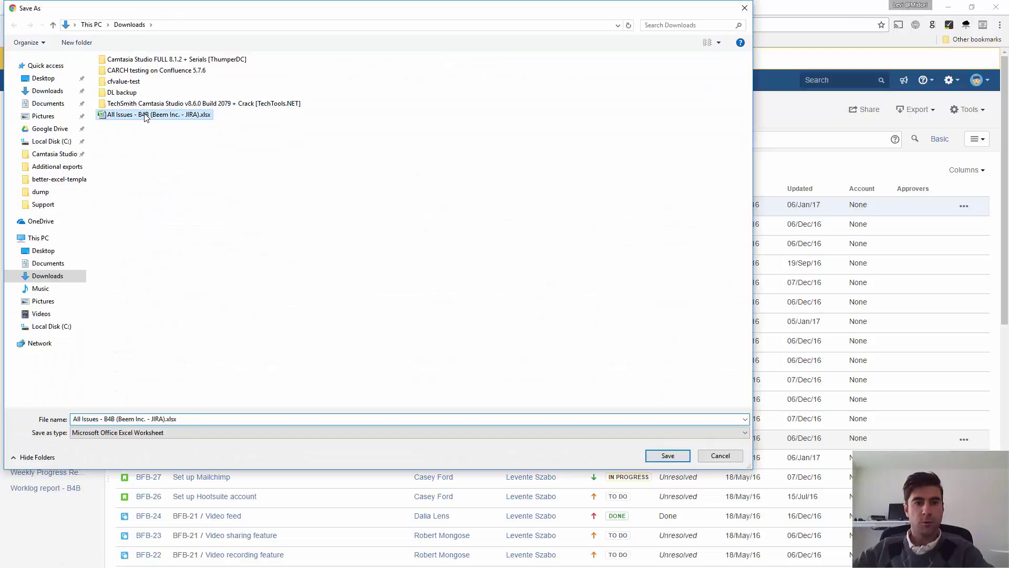
left_click(535, 292)
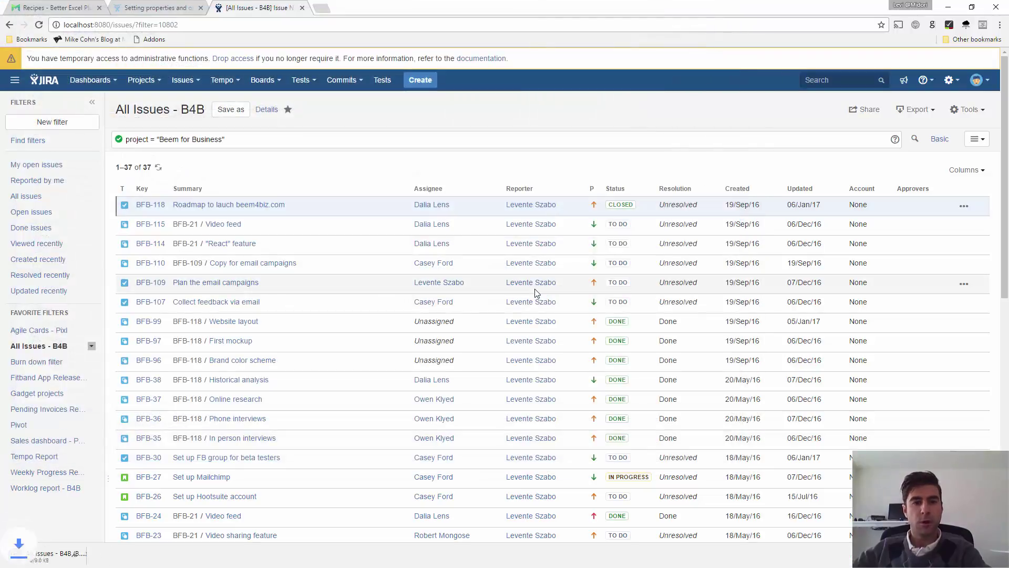
Open the exported workbook, check its A1 header, then close it
left_click(61, 555)
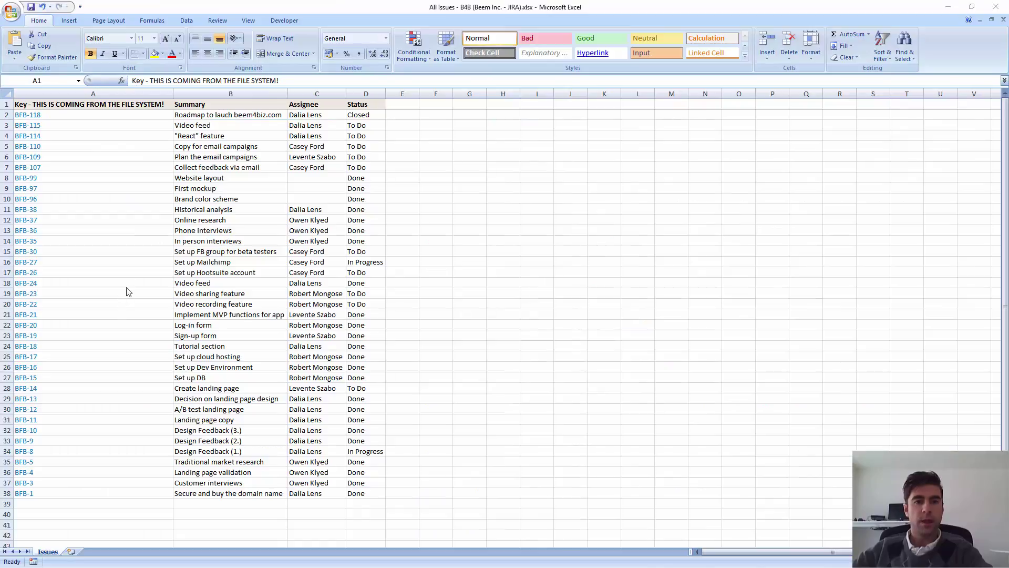
left_click(56, 104)
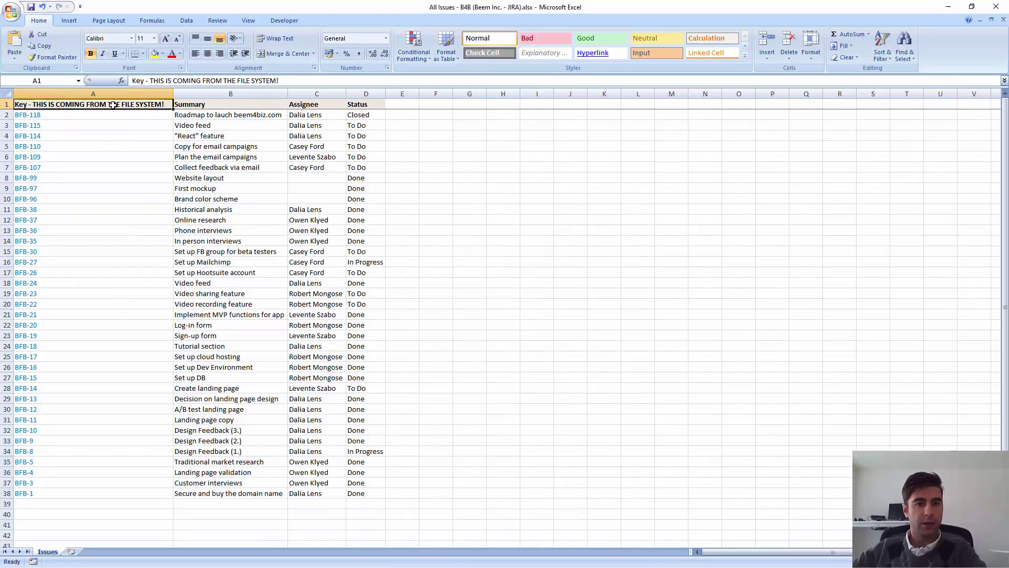
left_click(996, 7)
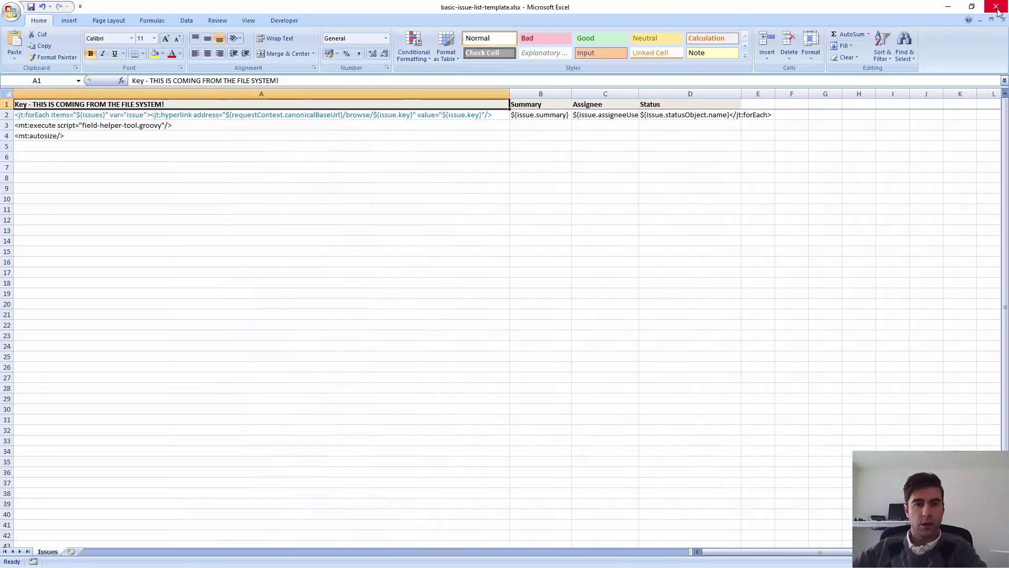
Shorten the A1 header to just 'Key'
double_click(178, 105)
key("BackSpace")
key("BackSpace")
key("BackSpace")
key("BackSpace")
key("BackSpace")
key("BackSpace")
key("BackSpace")
key("BackSpace")
key("BackSpace")
key("BackSpace")
key("BackSpace")
key("BackSpace")
key("BackSpace")
key("BackSpace")
key("BackSpace")
key("BackSpace")
key("BackSpace")
key("BackSpace")
key("BackSpace")
key("BackSpace")
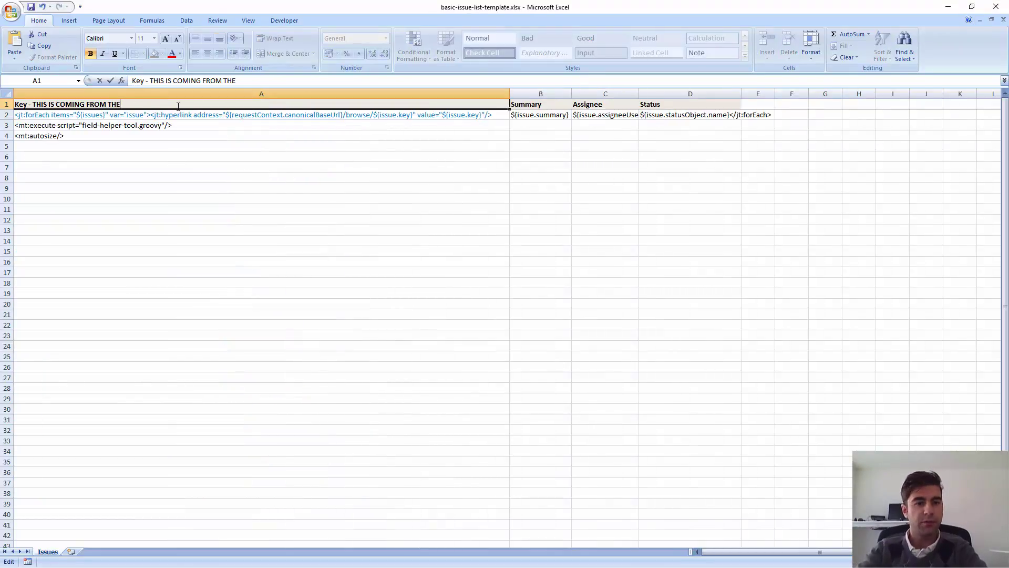
key("BackSpace")
key("BackSpace")
key("BackSpace")
key("BackSpace")
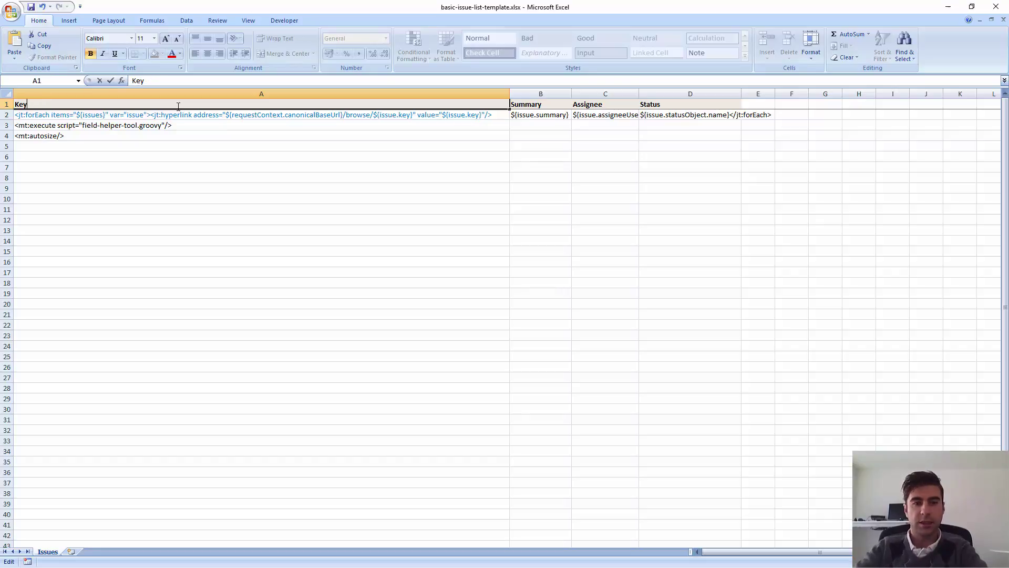
key("Return")
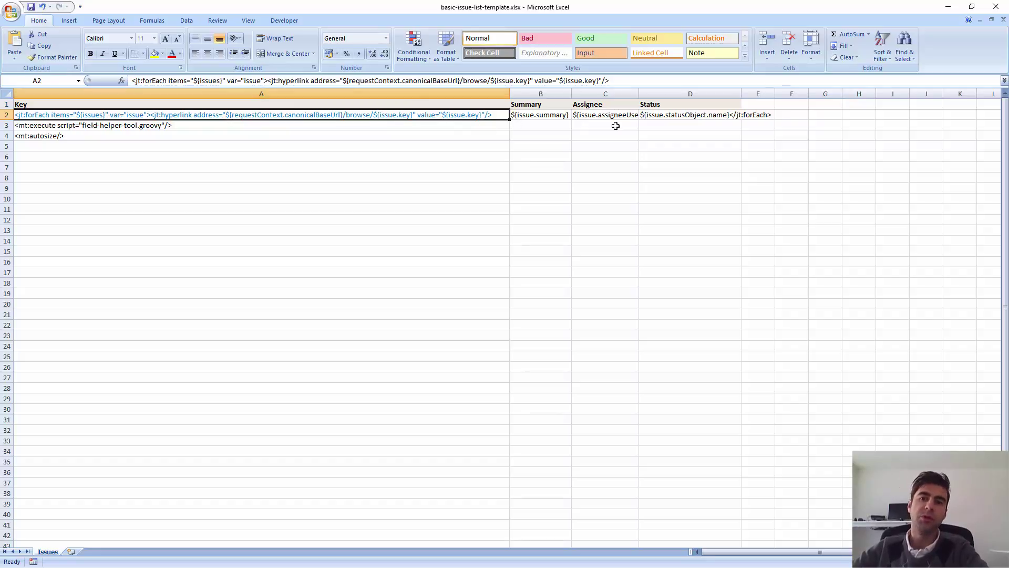
Add a 'Resolution' header with the tan header fill in cell E1
left_click(760, 105)
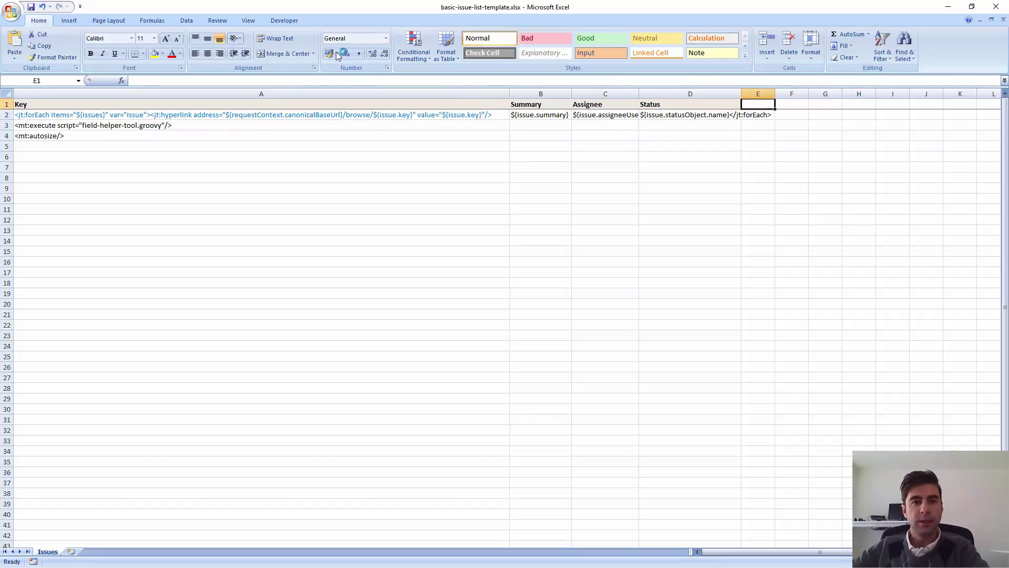
left_click(162, 54)
left_click(169, 77)
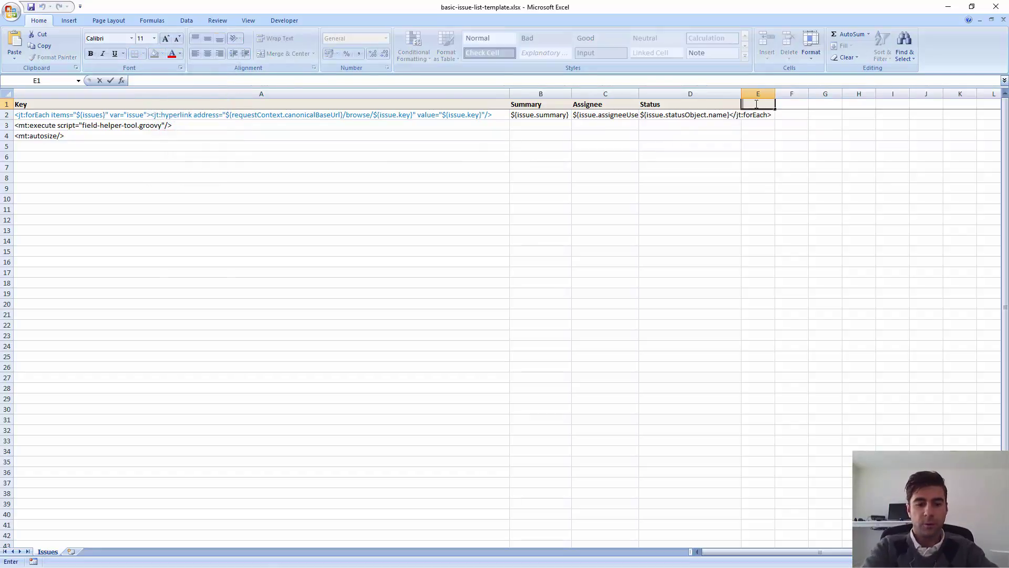
type("Resol")
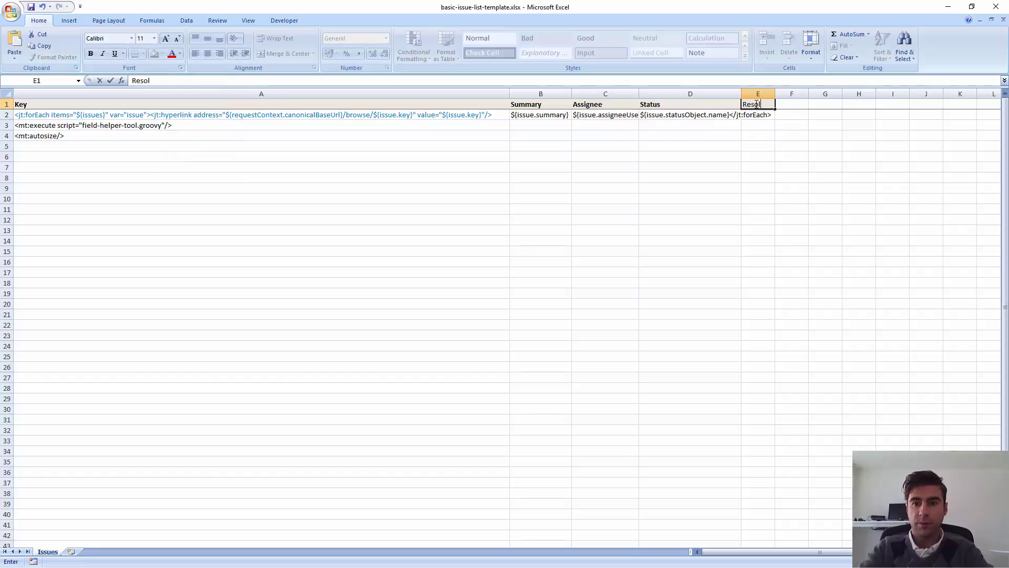
type("ution")
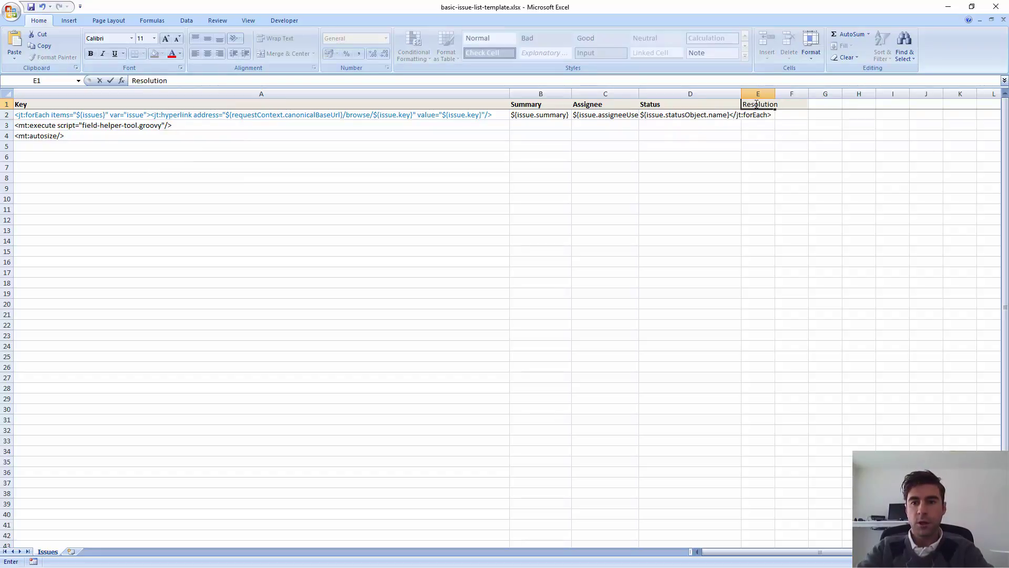
key("Return")
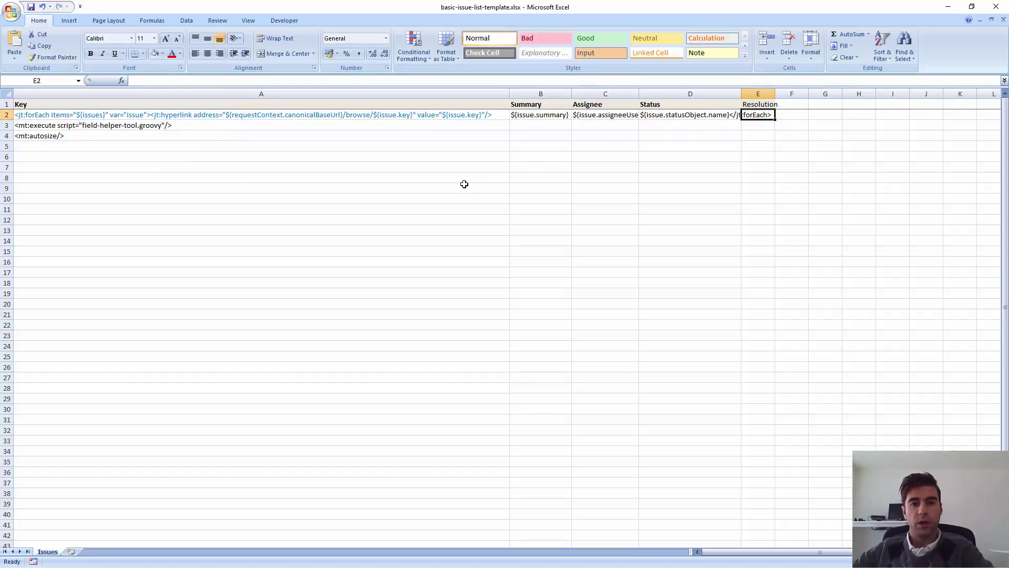
left_click(756, 105)
Bold the Resolution header, narrow column D, and type ${issue.resolutionObject.name} into cell E2
left_click(90, 53)
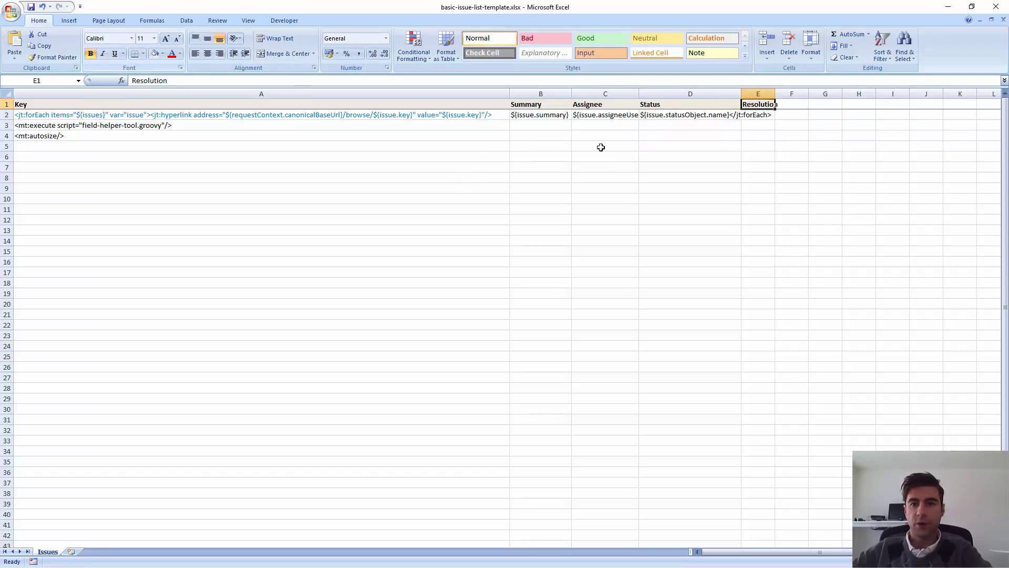
left_click_drag(738, 100, 704, 100)
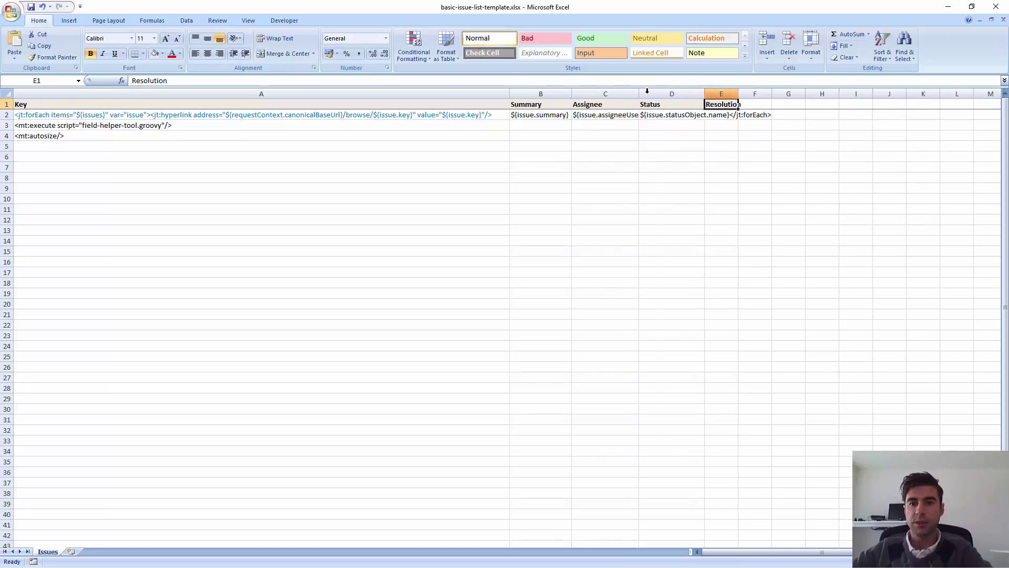
left_click(46, 137)
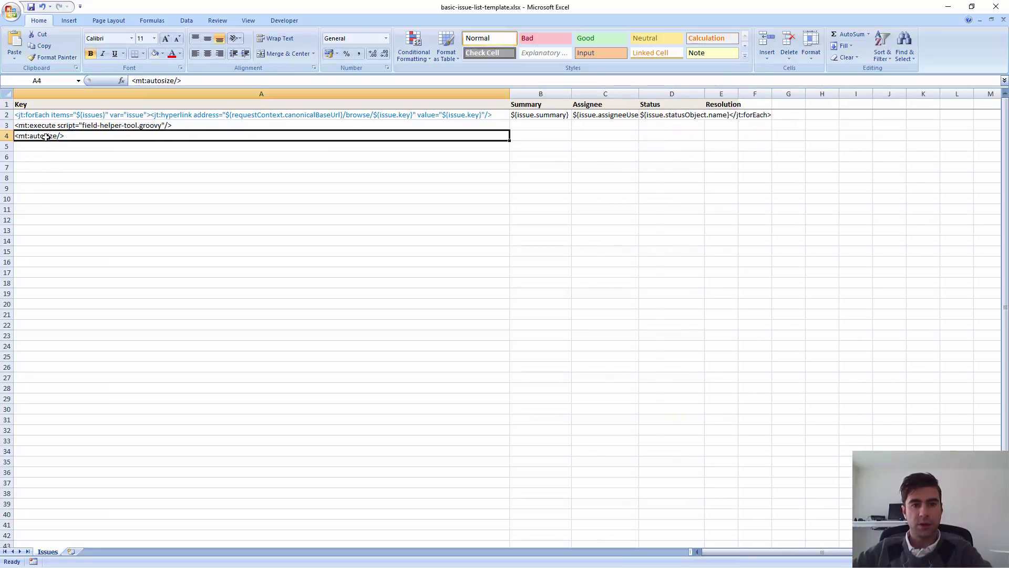
left_click(62, 155)
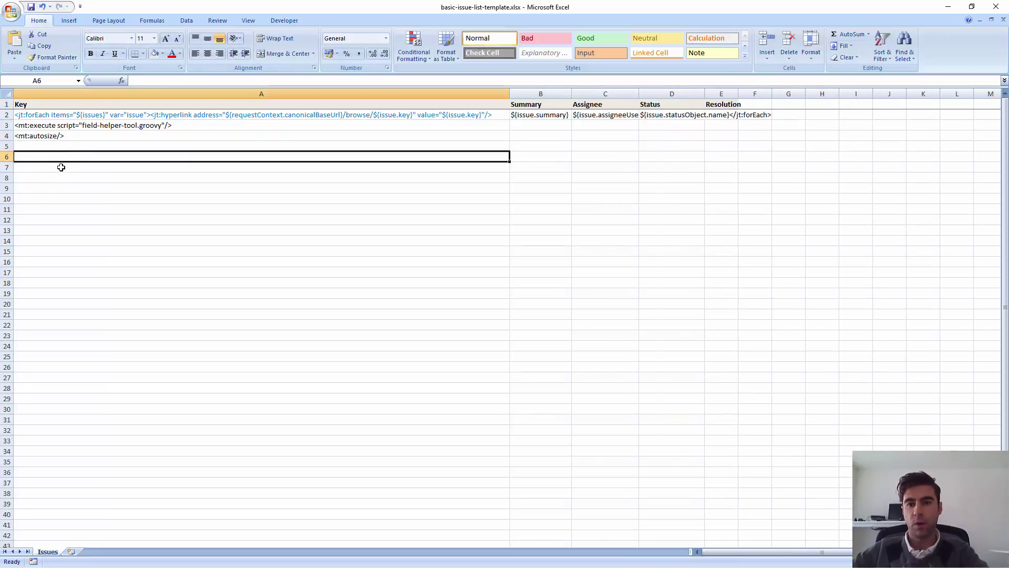
double_click(728, 114)
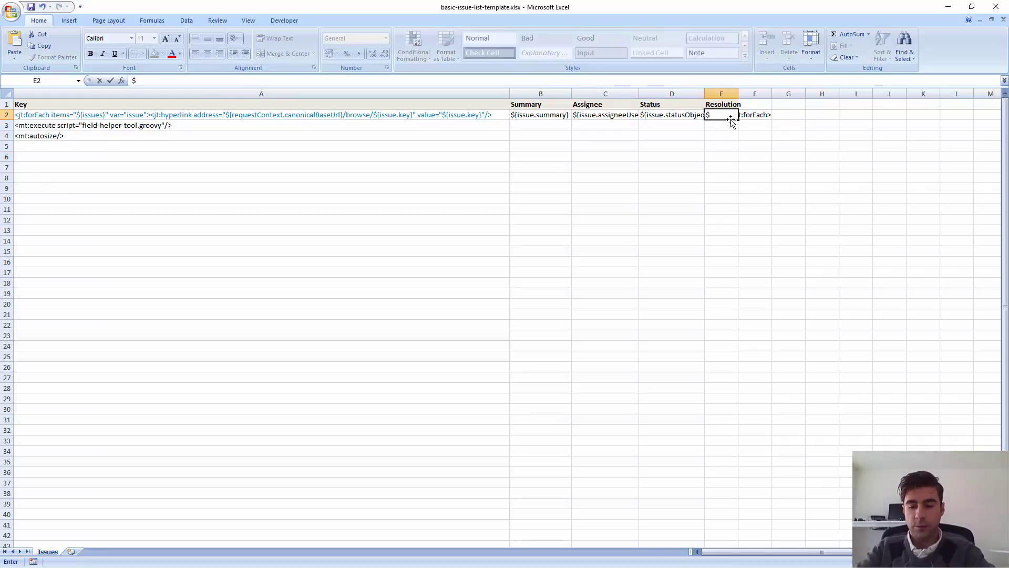
type("${")
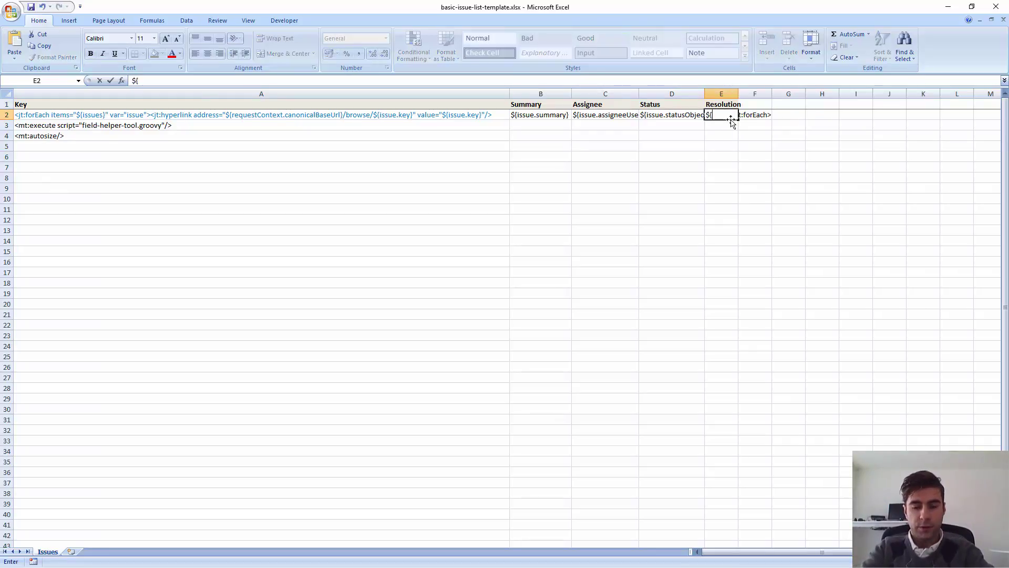
type("issue")
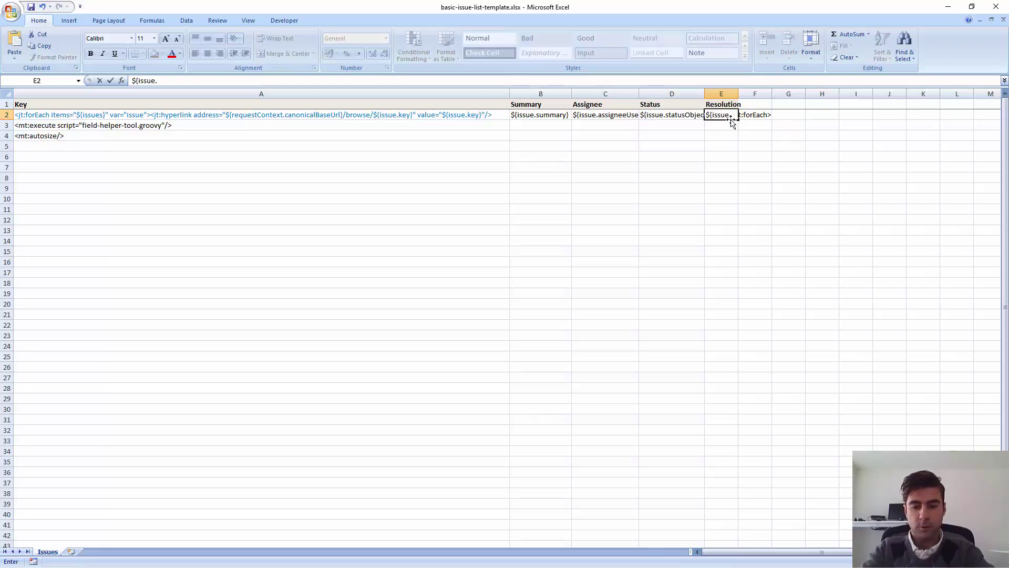
type(".resol")
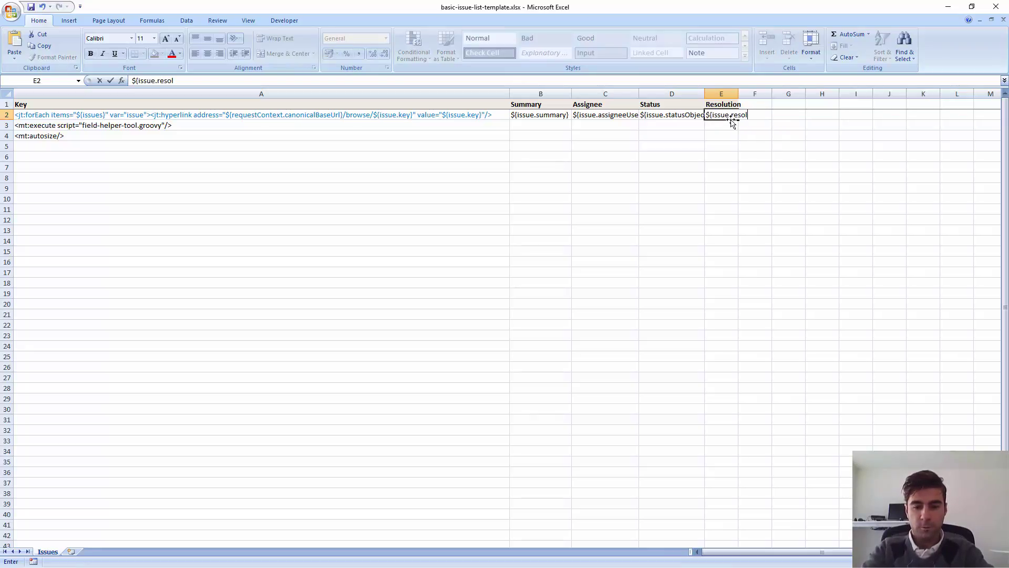
type("utionObj")
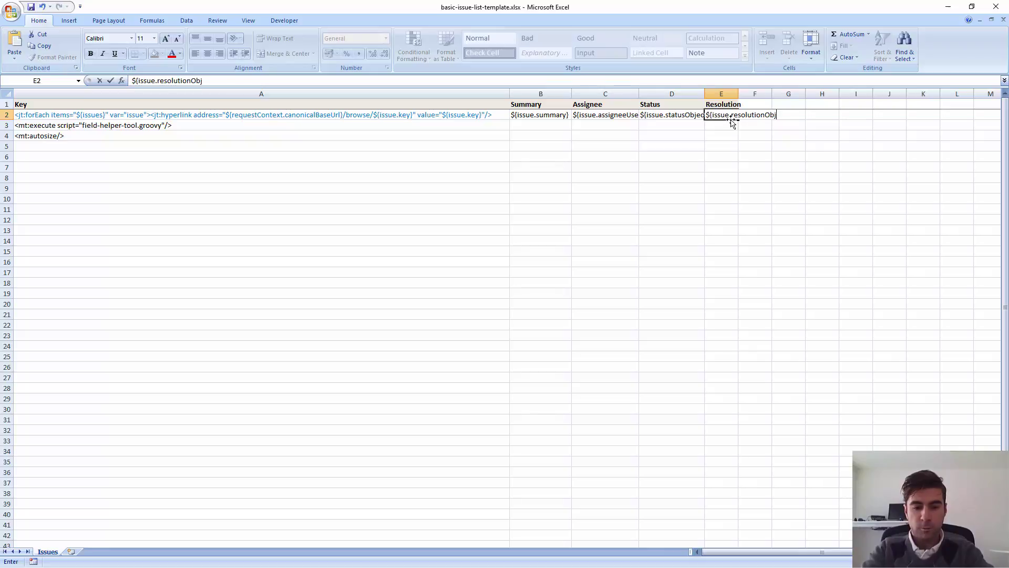
type("ec")
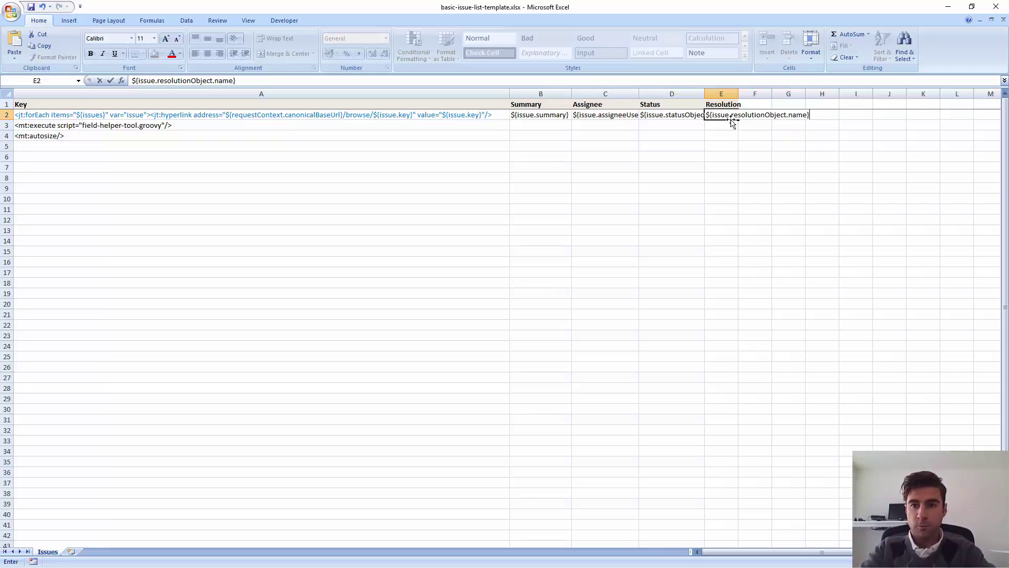
type("t.name}")
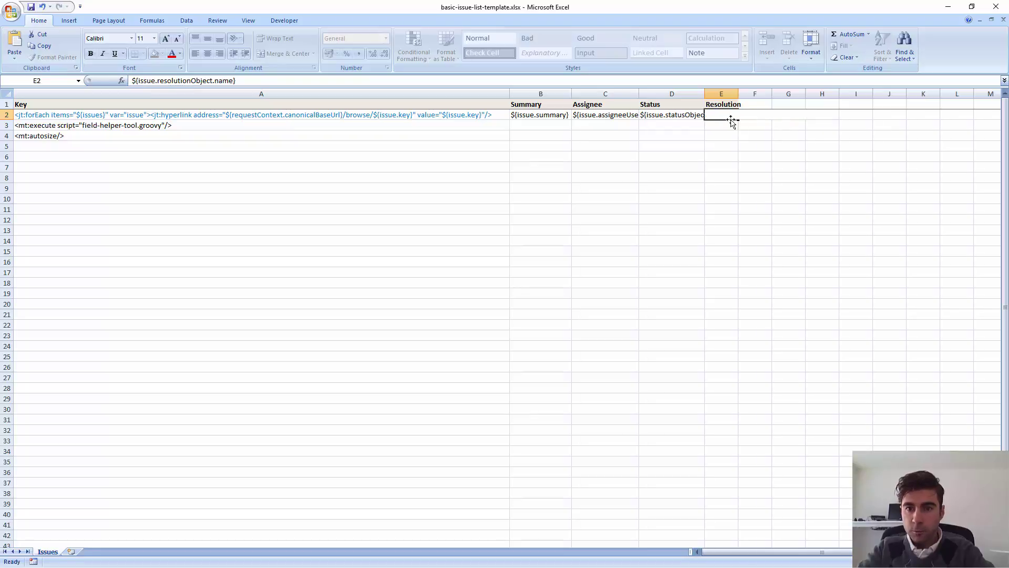
Commit the E2 resolution expression and save the template
key("Return")
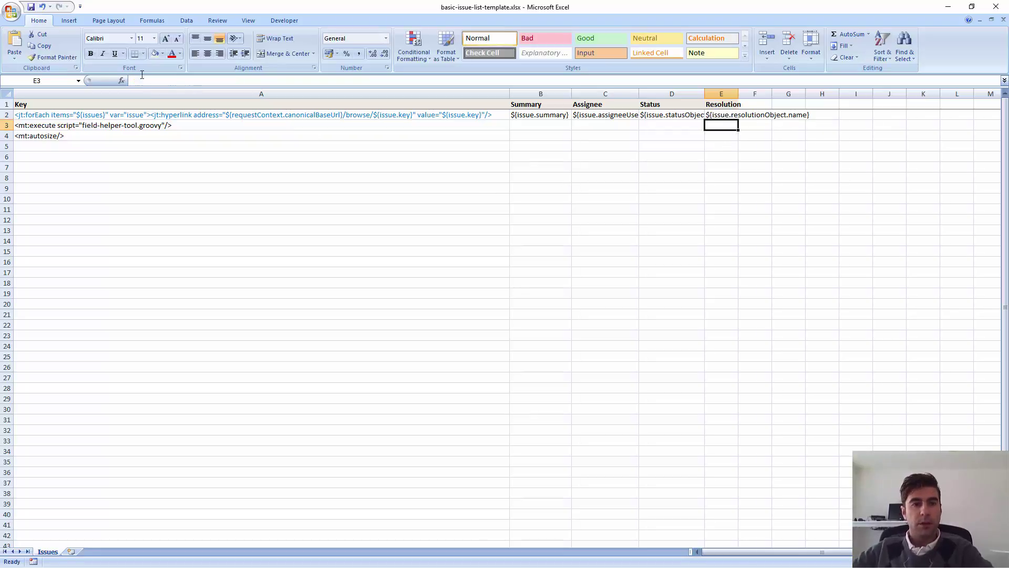
left_click(32, 8)
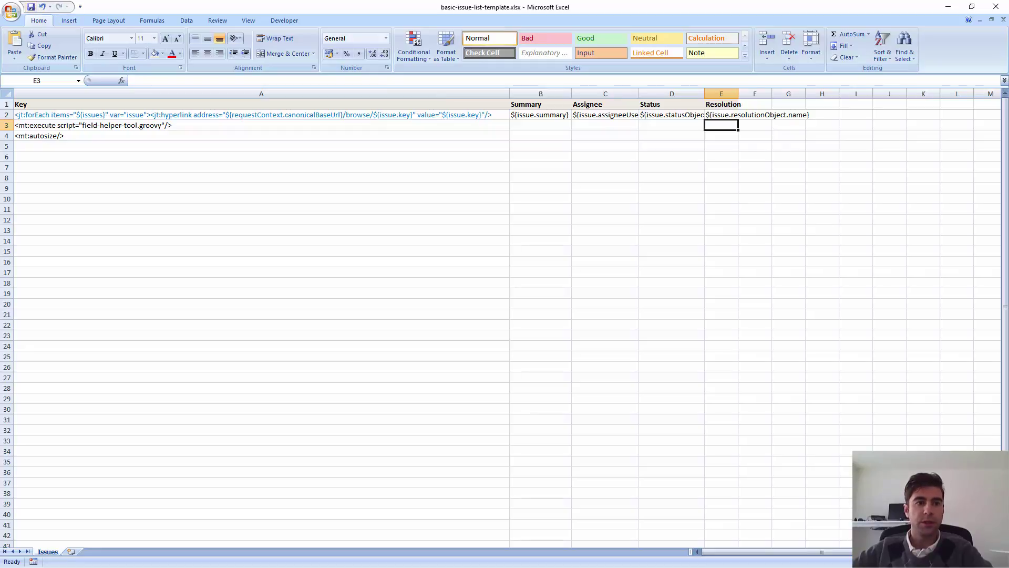
key("alt+Tab")
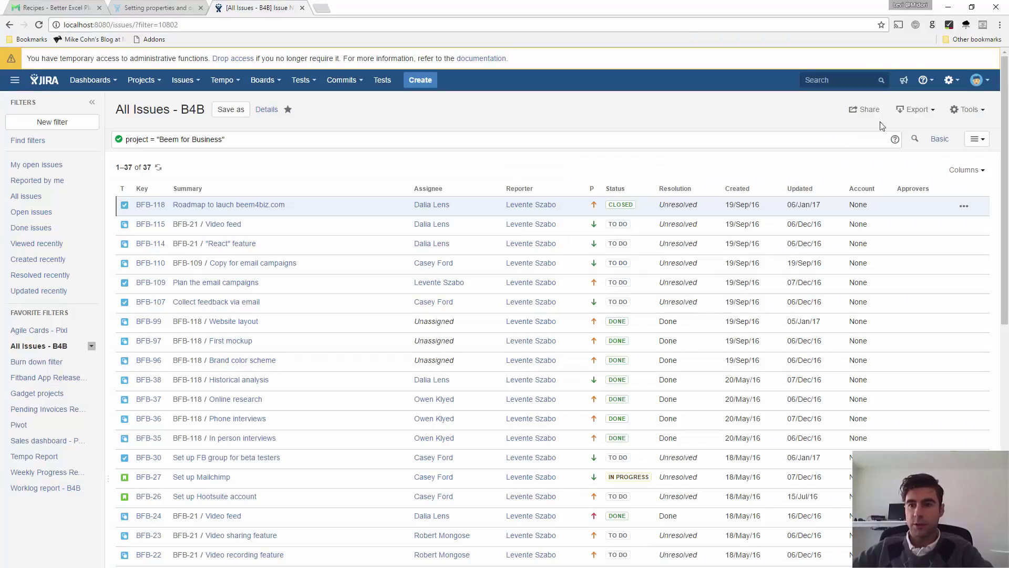
Export the issues with Basic Export (Excel), overwriting the old xlsx, and open the download
left_click(915, 109)
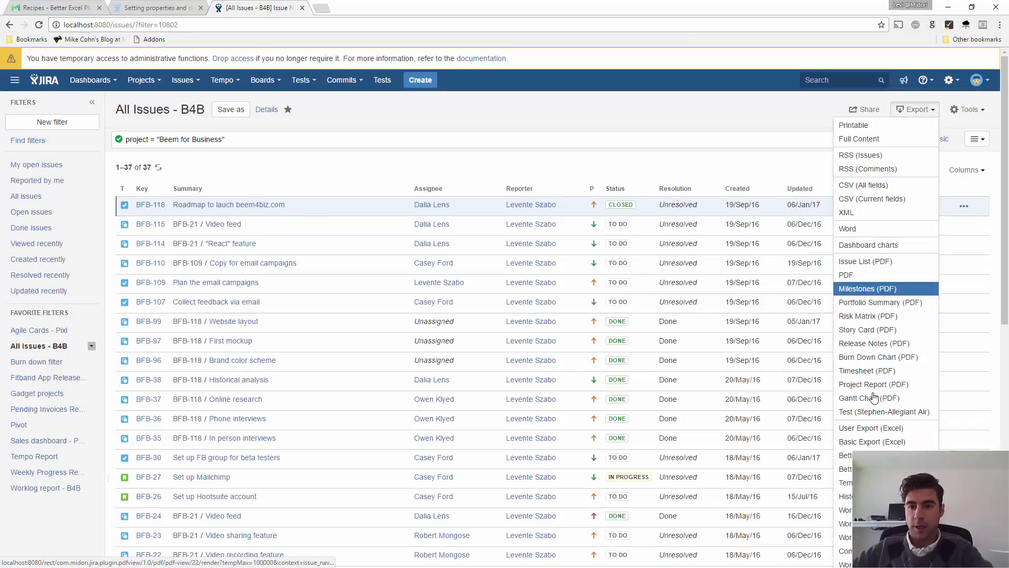
left_click(870, 444)
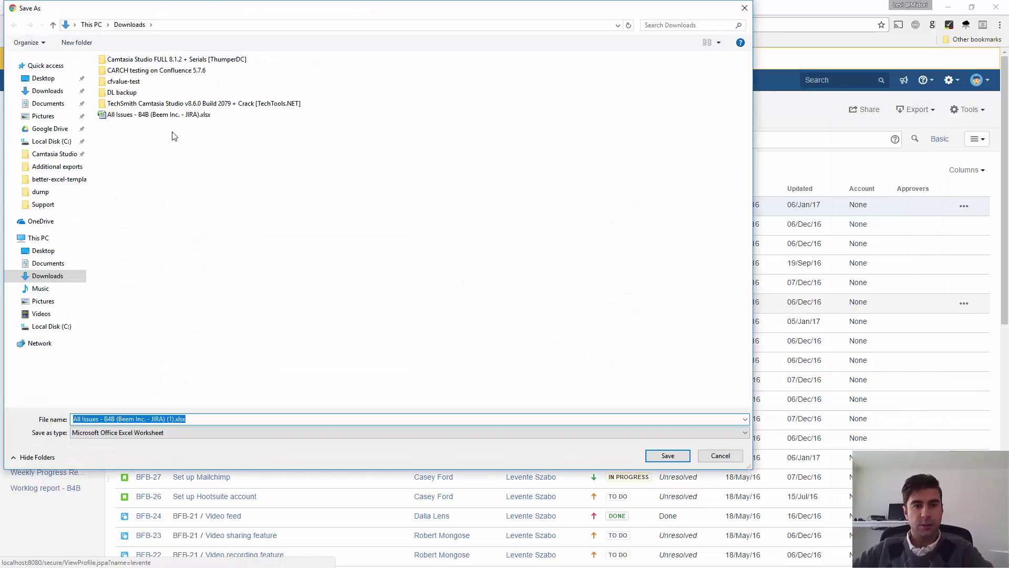
double_click(168, 114)
left_click(527, 291)
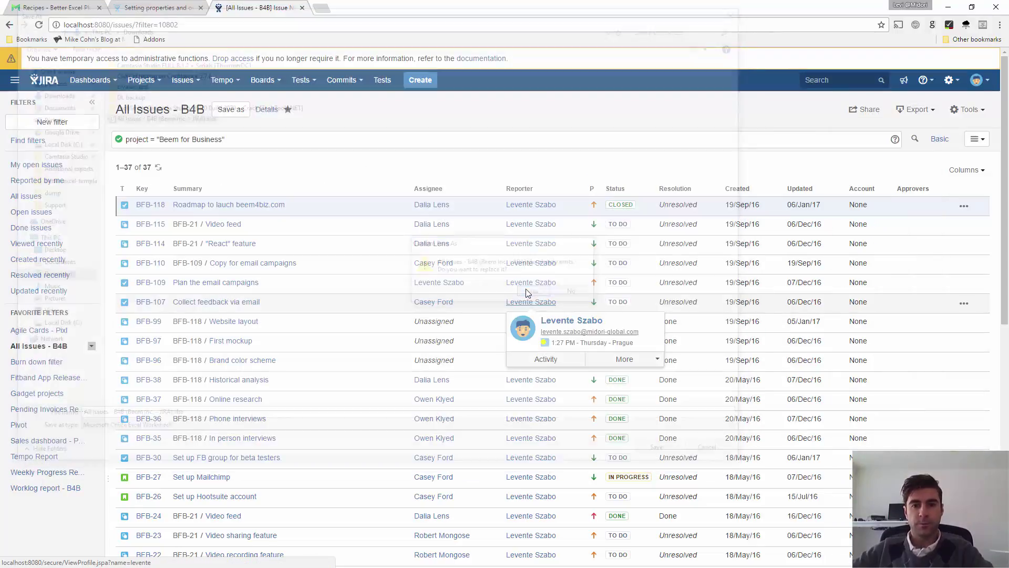
left_click(61, 557)
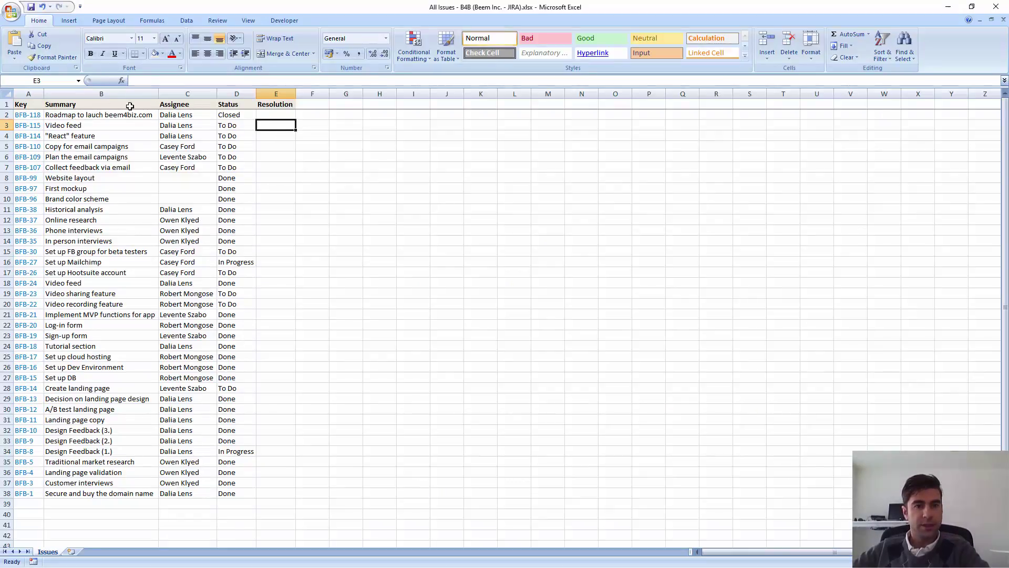
Check the Resolution header in the export, then close the exported workbook
left_click(277, 106)
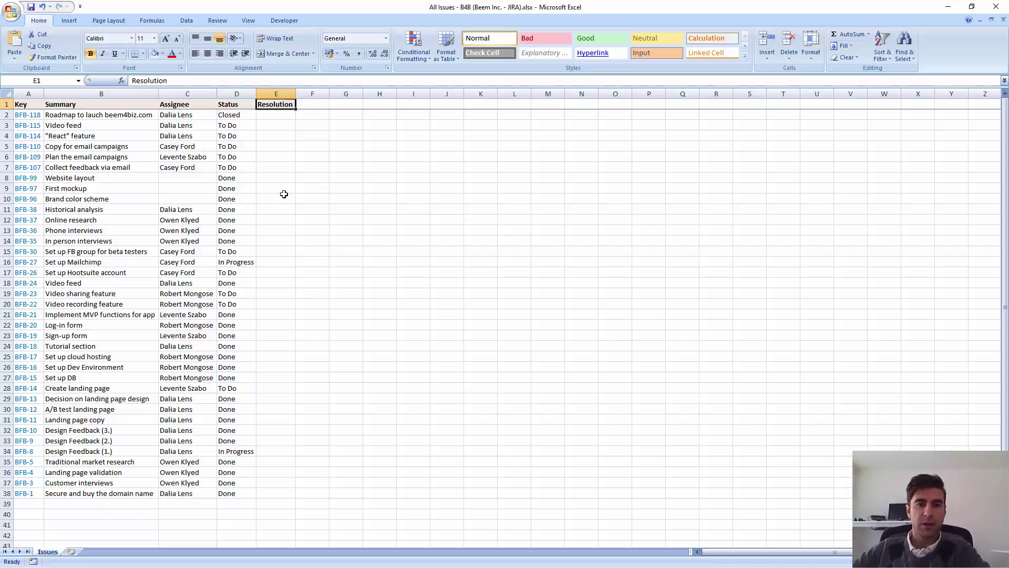
left_click(996, 7)
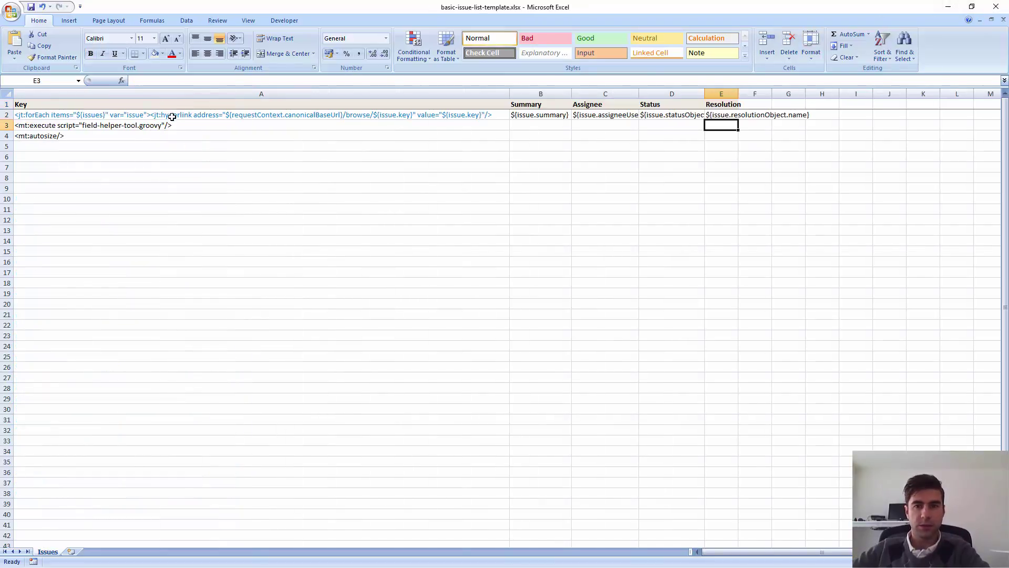
Move the closing </jt:forEach> tag from the end of cell D2 to the end of cell E2
double_click(692, 115)
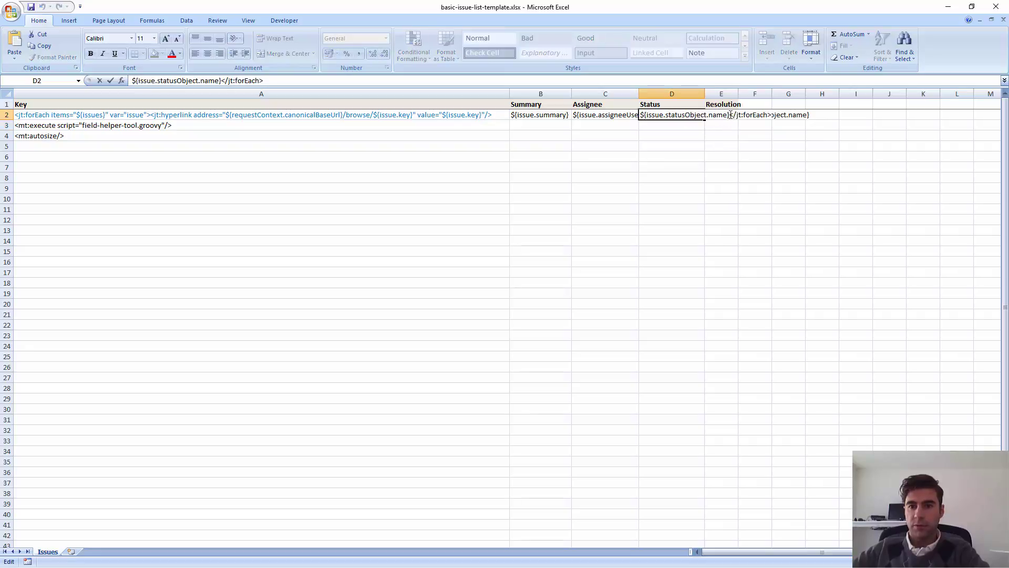
left_click_drag(730, 115, 786, 114)
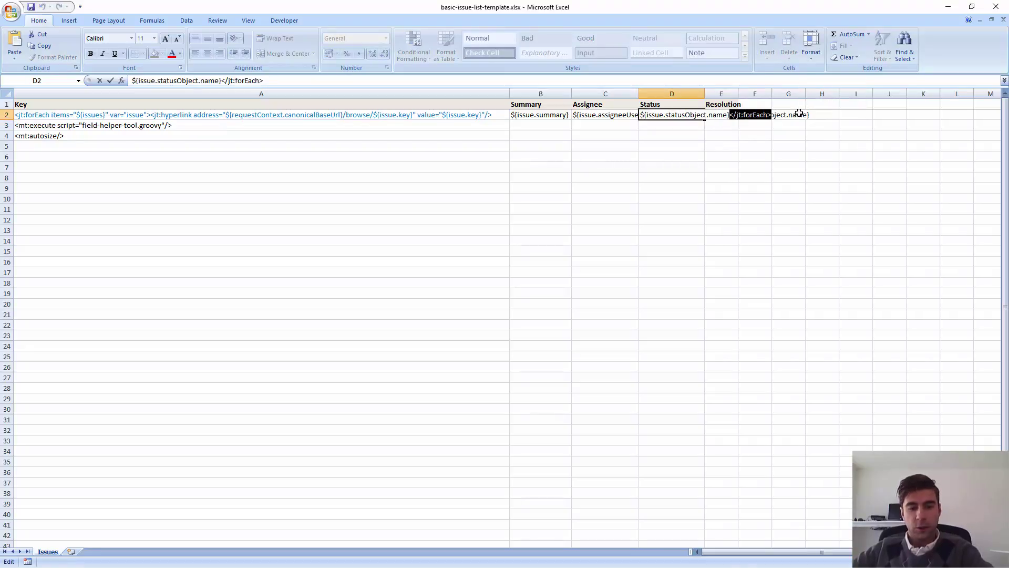
key("ctrl+x")
left_click(754, 143)
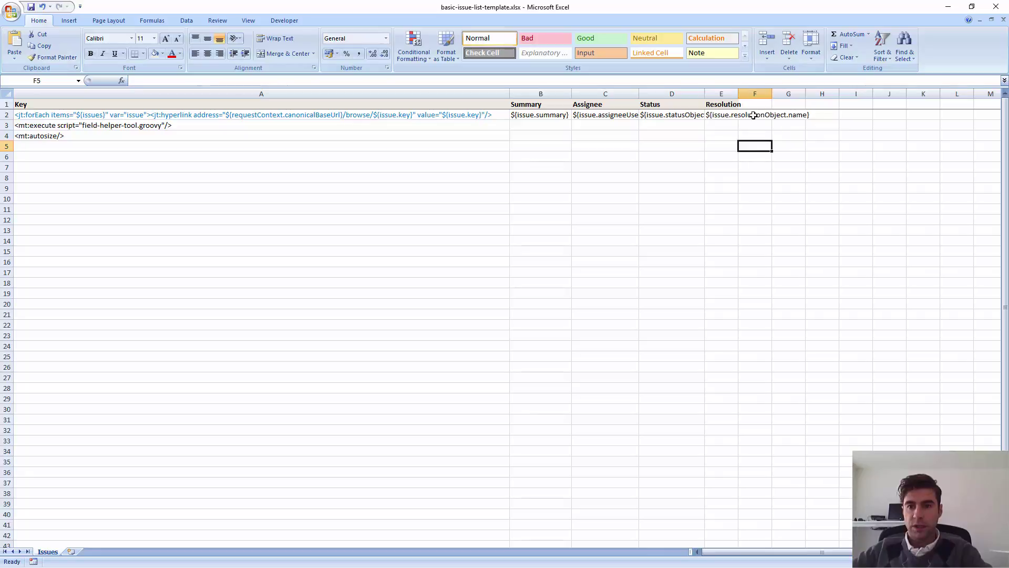
left_click(731, 115)
double_click(731, 116)
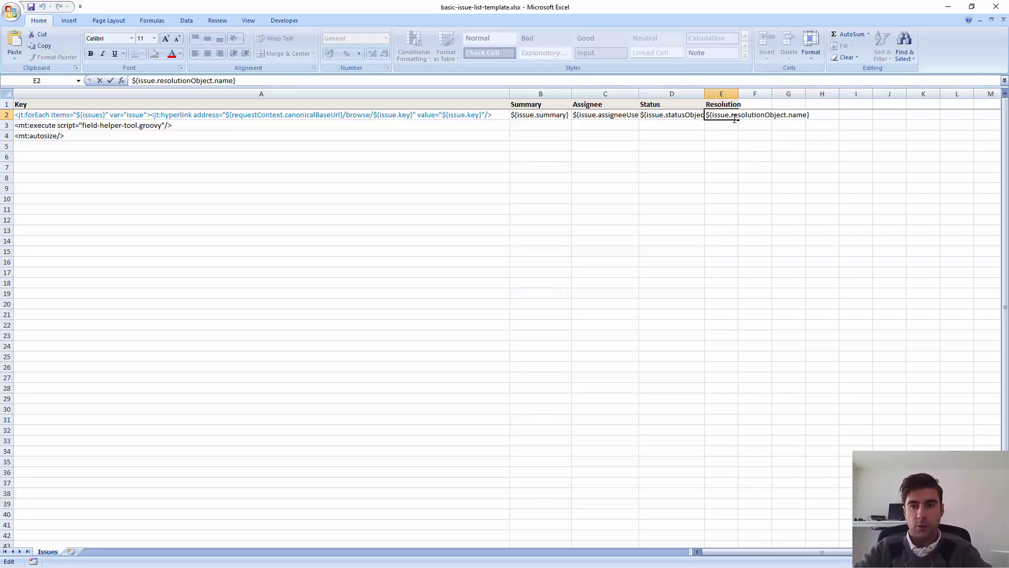
key("ctrl+v")
key("Return")
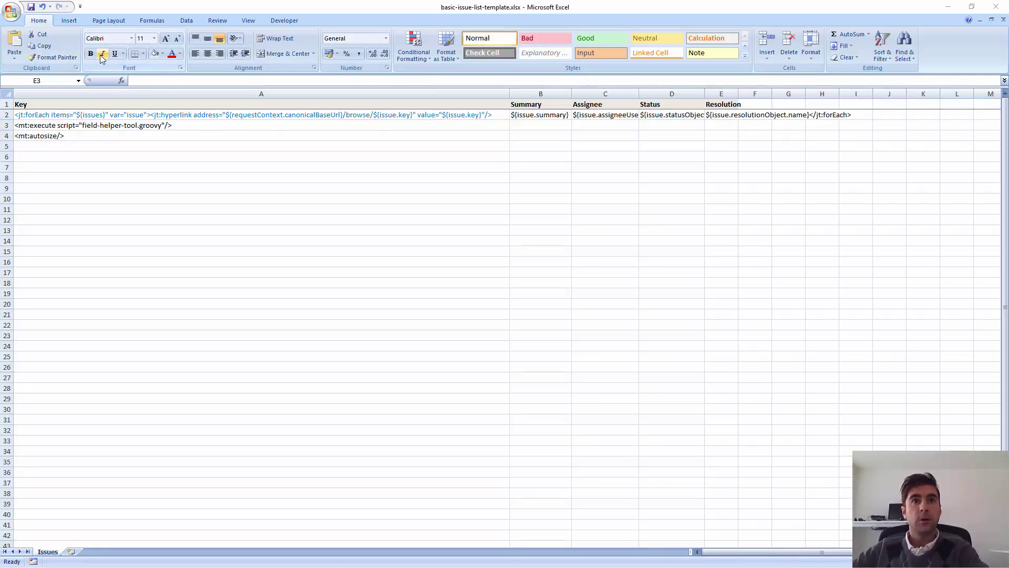
Re-export the B4B issues with Basic Export (Excel), replacing the old xlsx, and open it
key("alt+Tab")
left_click(916, 109)
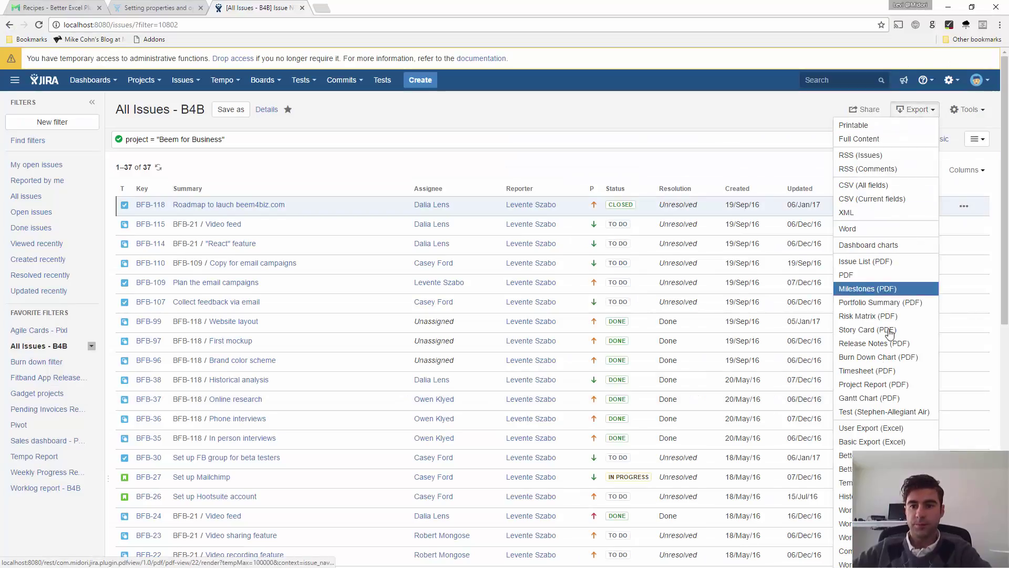
left_click(873, 442)
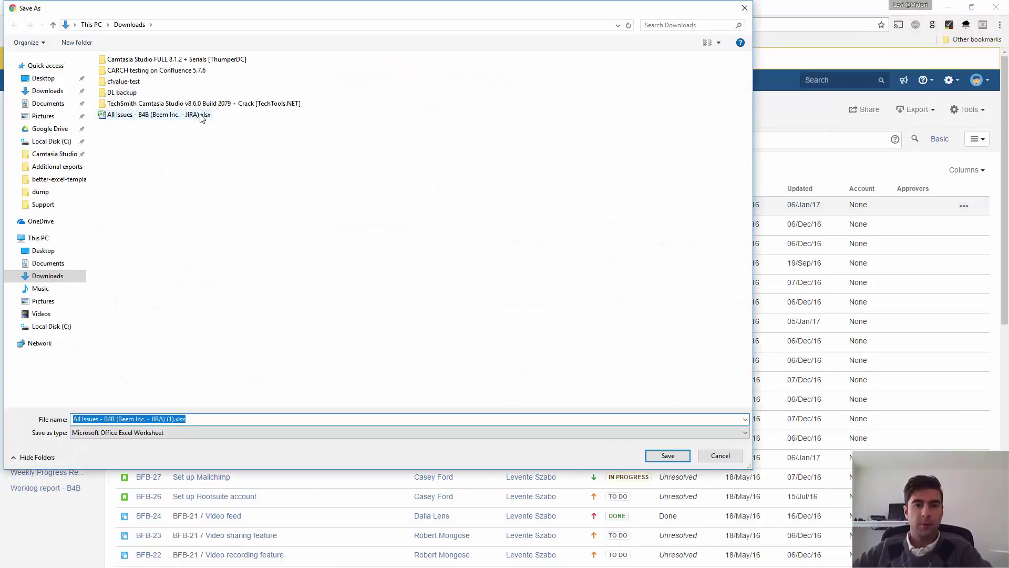
double_click(199, 114)
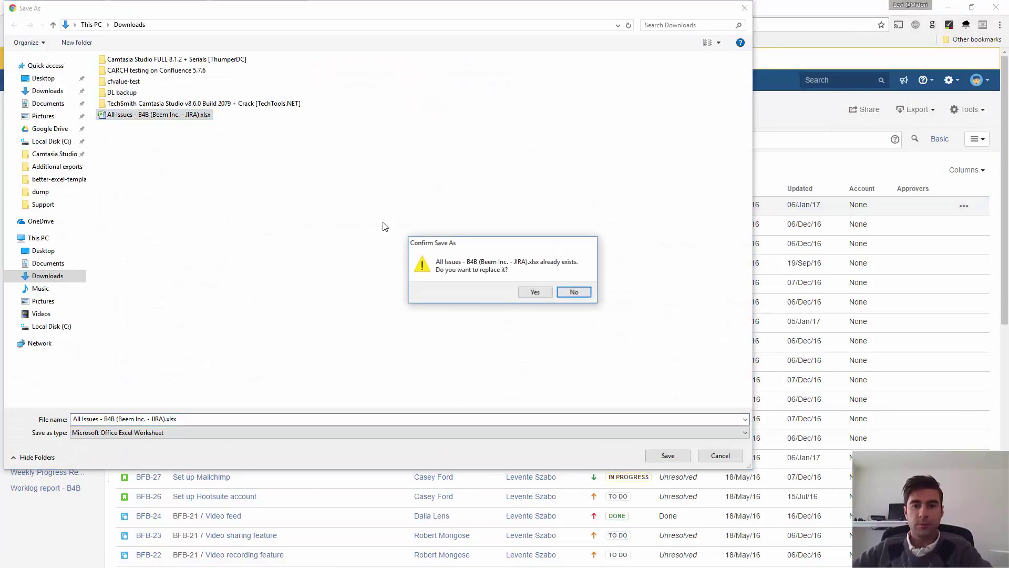
left_click(535, 291)
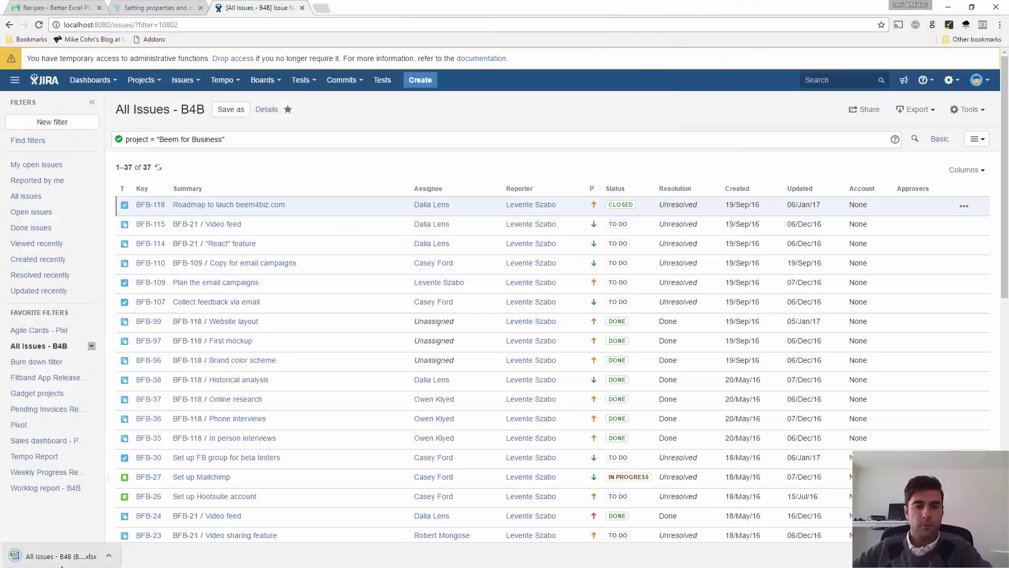
left_click(61, 564)
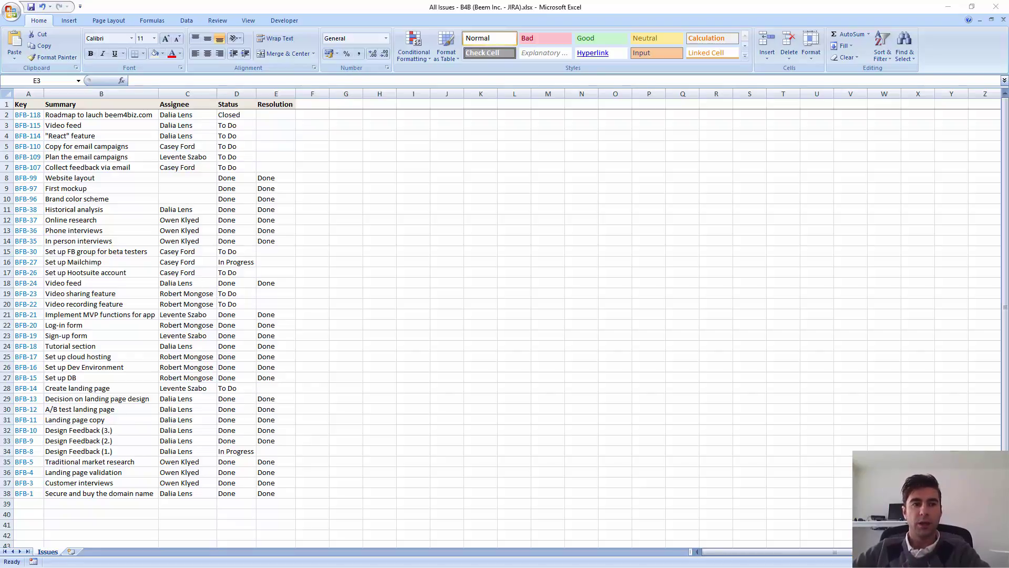
Close the exported All Issues workbook, leaving basic-issue-list-template.xlsx open
key("alt+Tab")
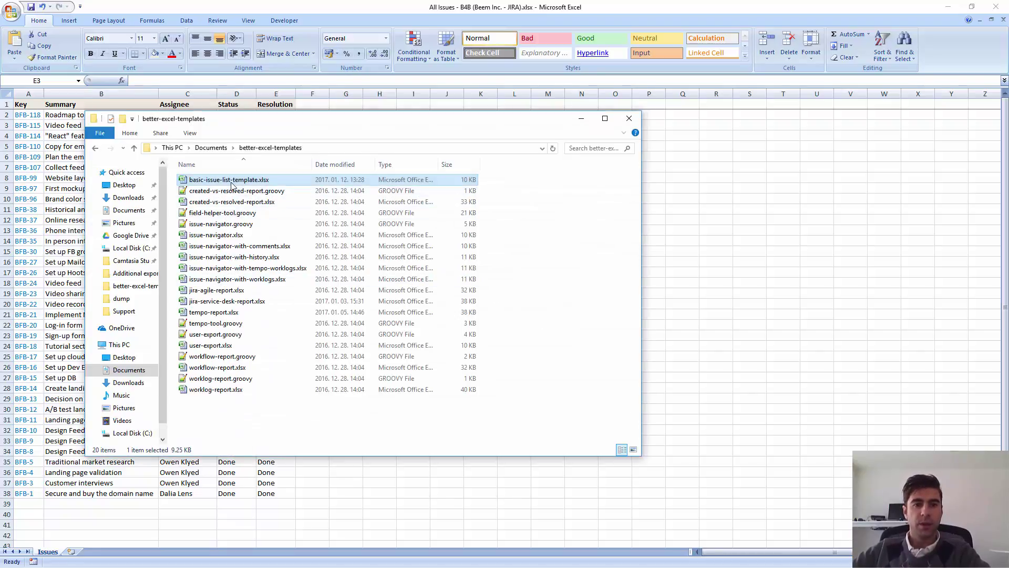
key("ctrl+Tab")
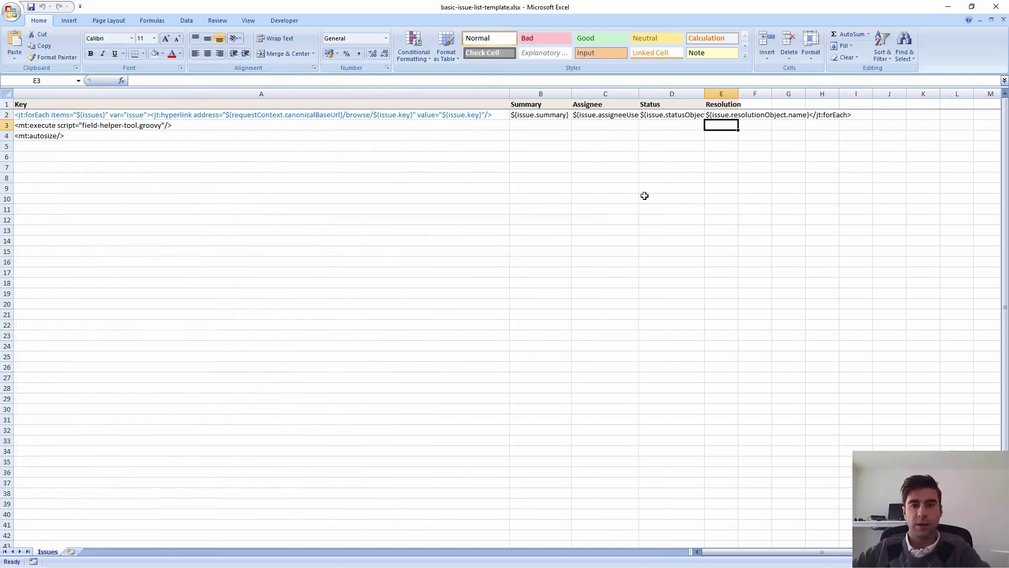
left_click(947, 7)
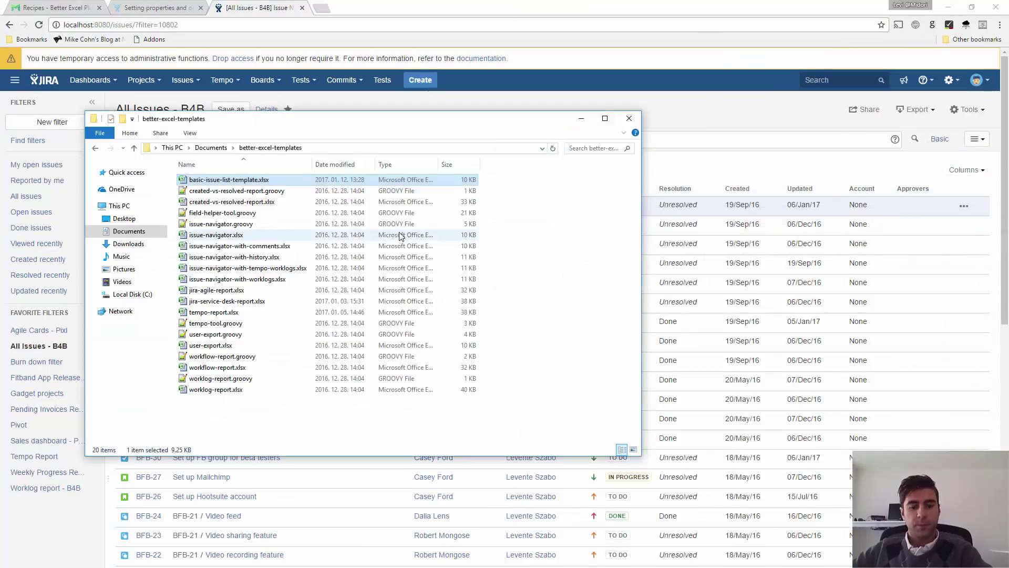
key("alt+Tab")
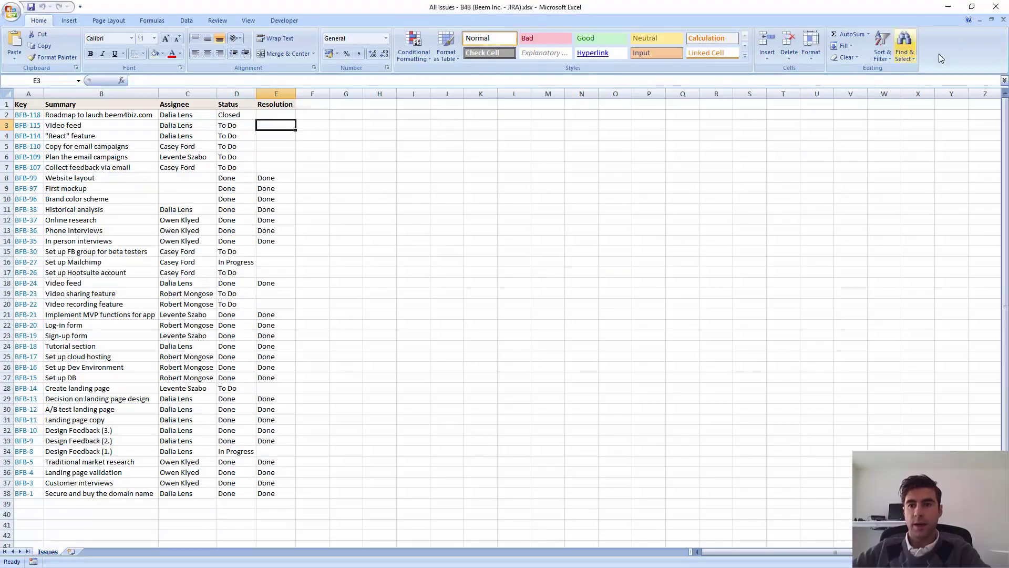
left_click(1003, 21)
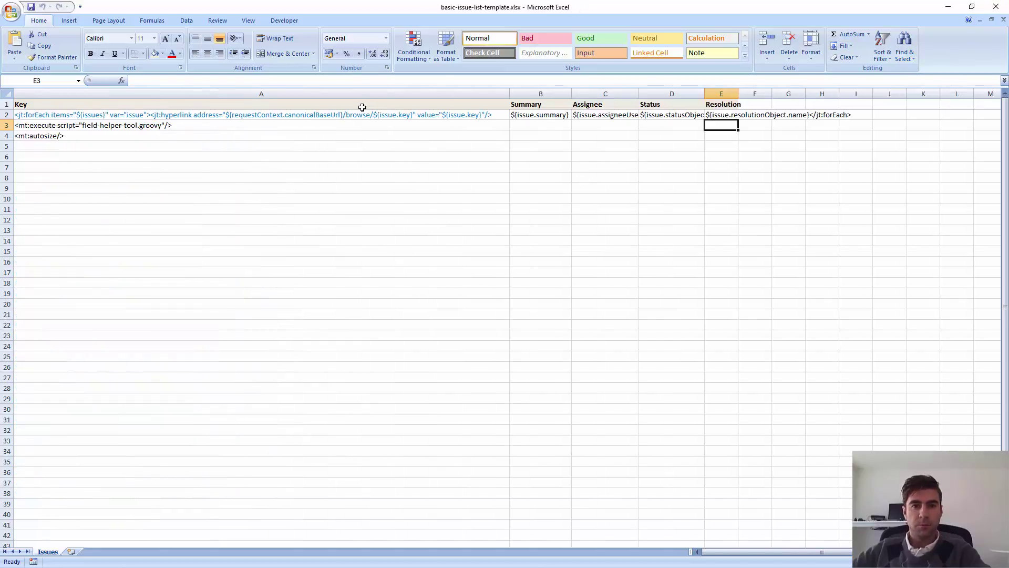
Give header cells A1:E1, Key through Resolution, red font color
left_click_drag(362, 108, 730, 106)
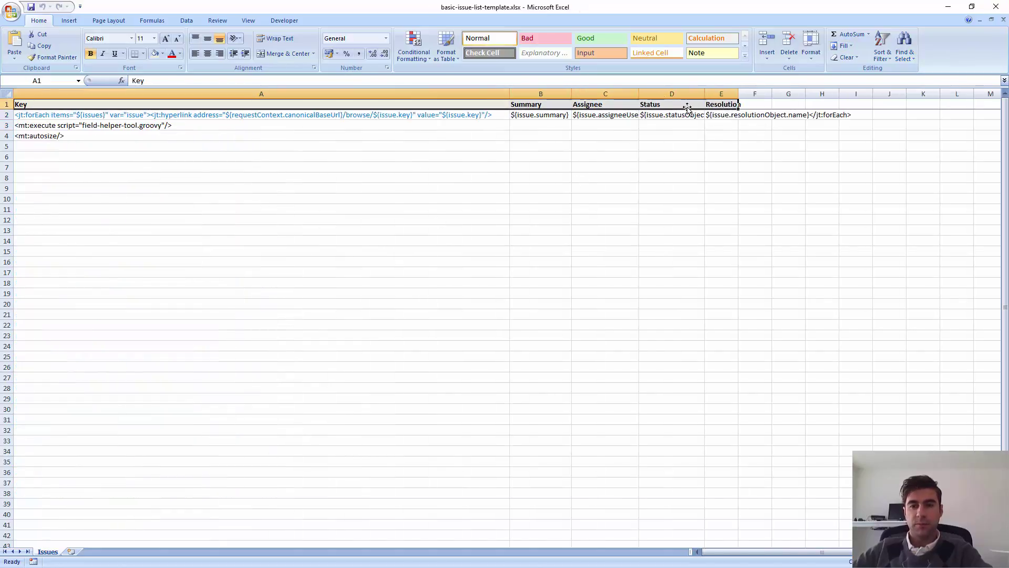
left_click(172, 55)
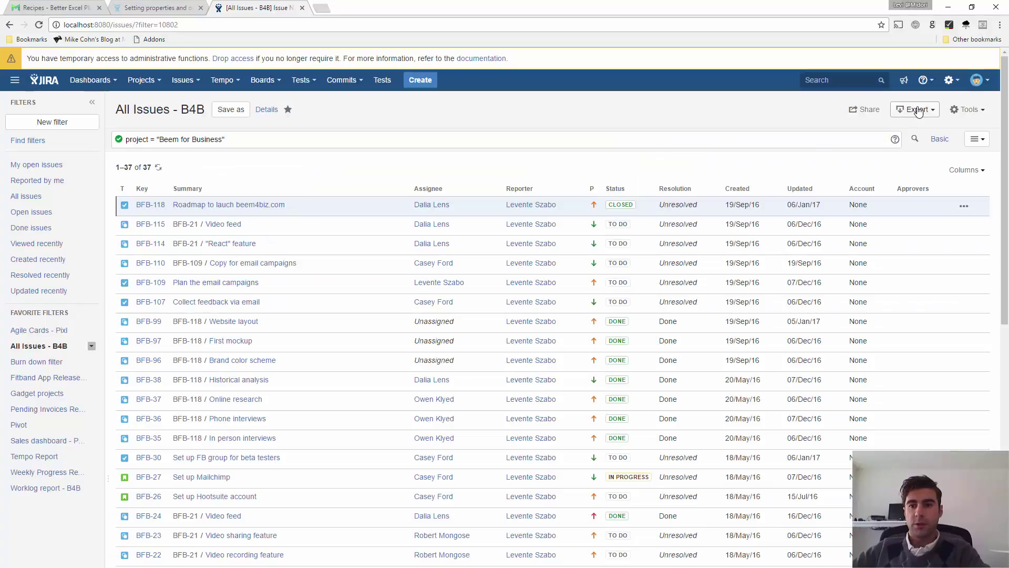
Export with Basic Export (Excel) over the earlier file and open All Issues - B4B (Beem Inc. - JIRA).xlsx
left_click(918, 110)
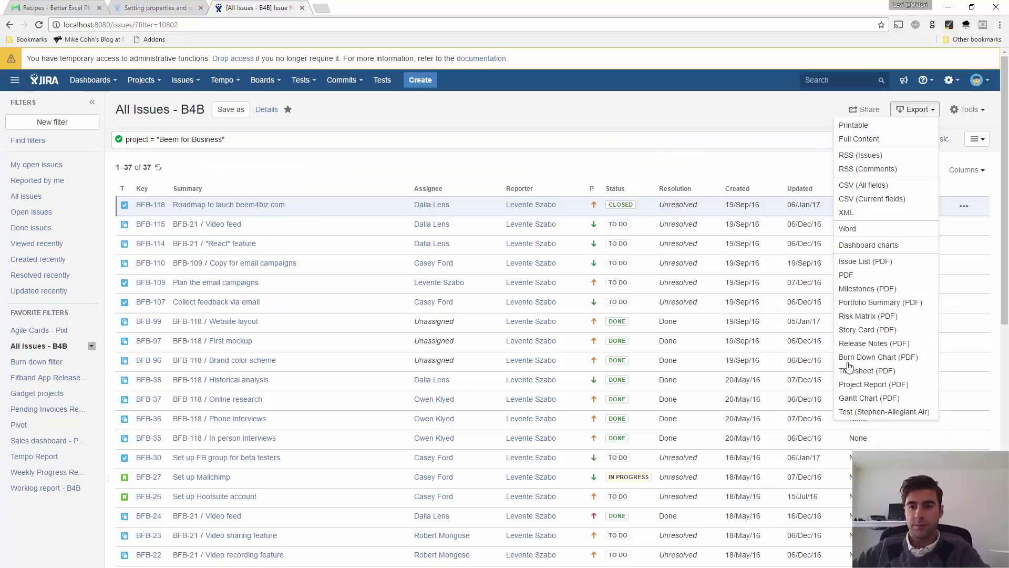
left_click(870, 443)
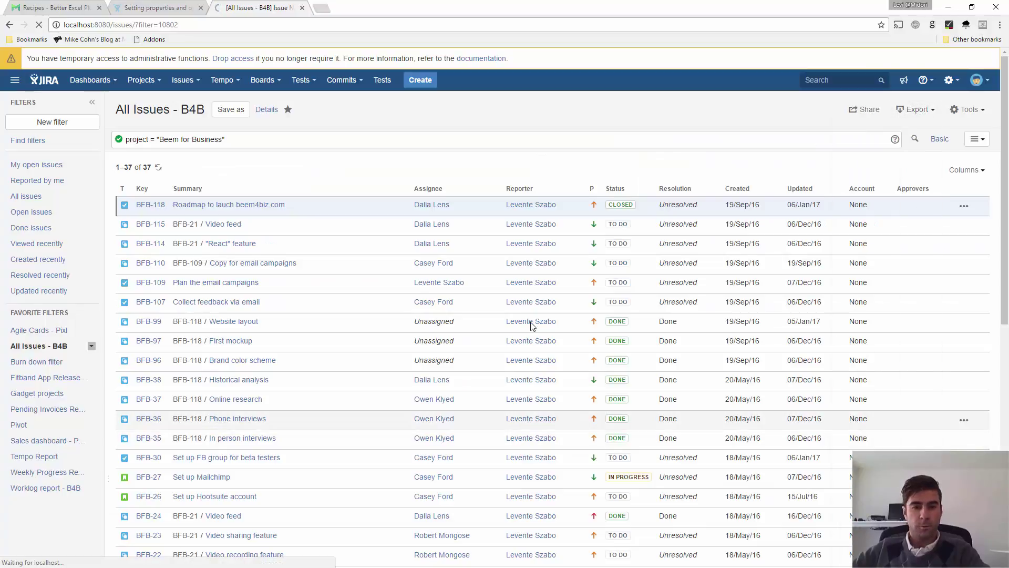
double_click(183, 119)
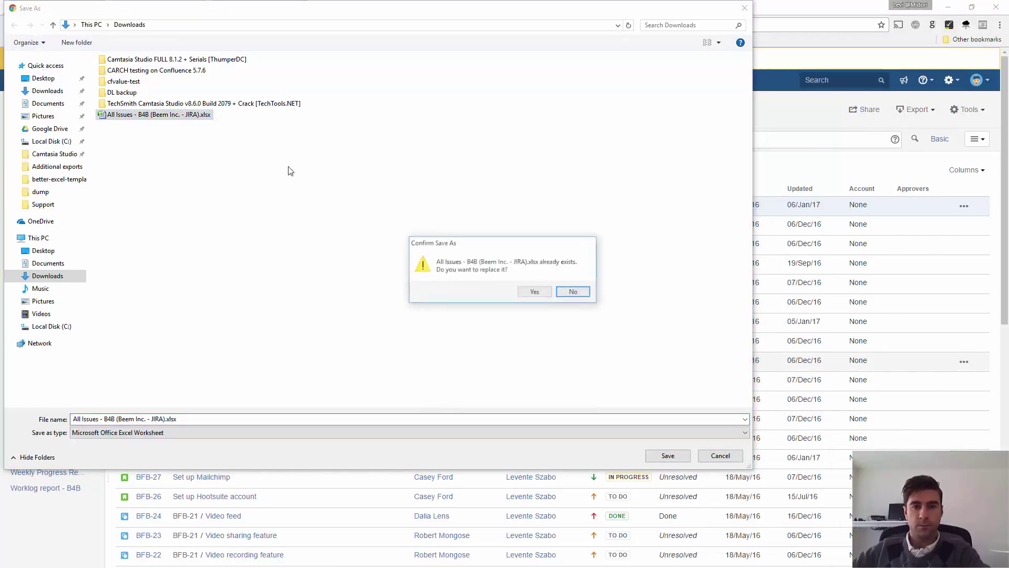
left_click(547, 291)
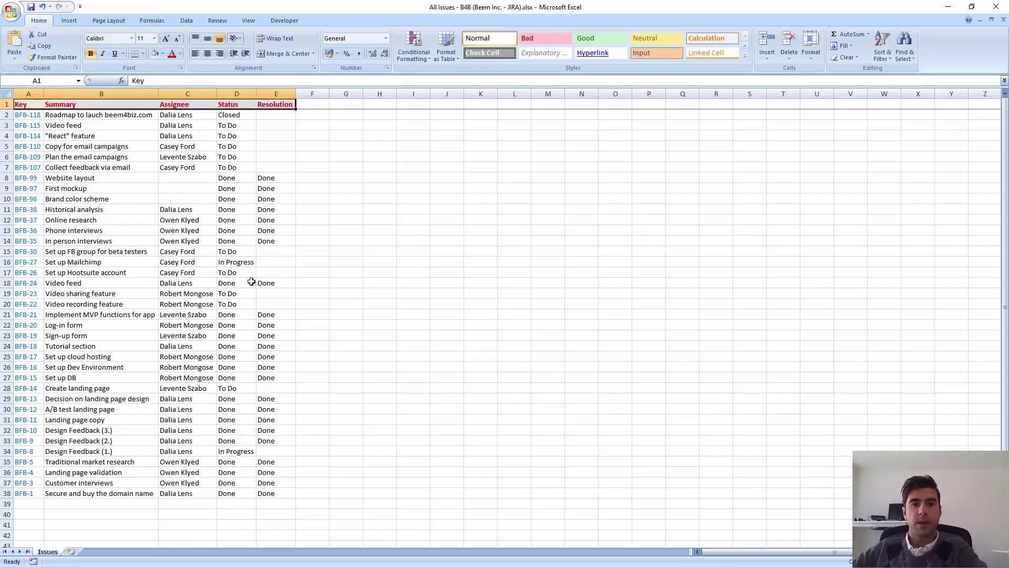
left_click(289, 122)
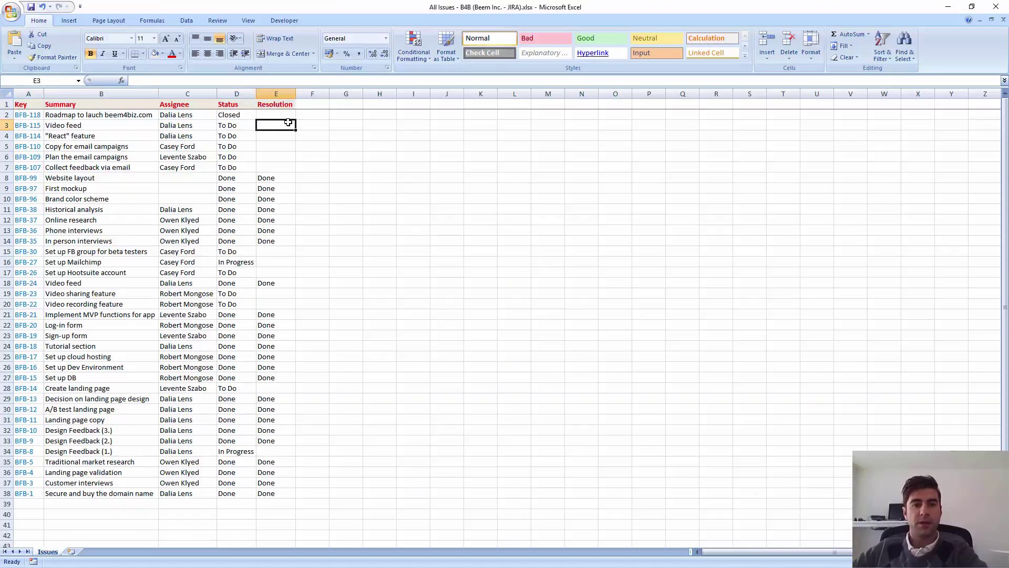